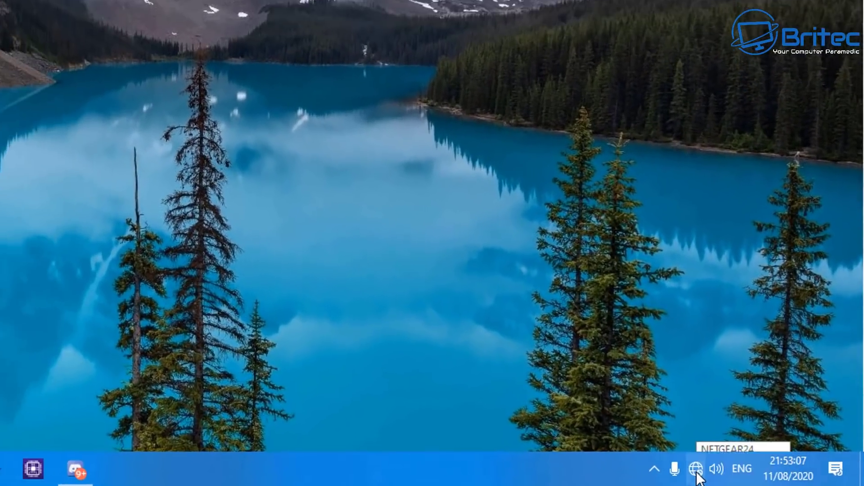
# - Start the network troubleshooter from the system tray network icon's Troubleshoot problems option
pyautogui.click(677, 469)
pyautogui.rightClick(716, 470)
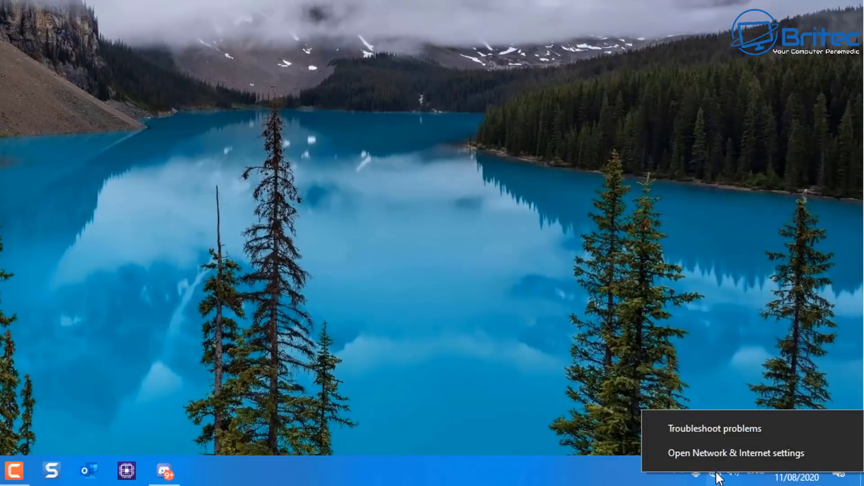
pyautogui.click(716, 426)
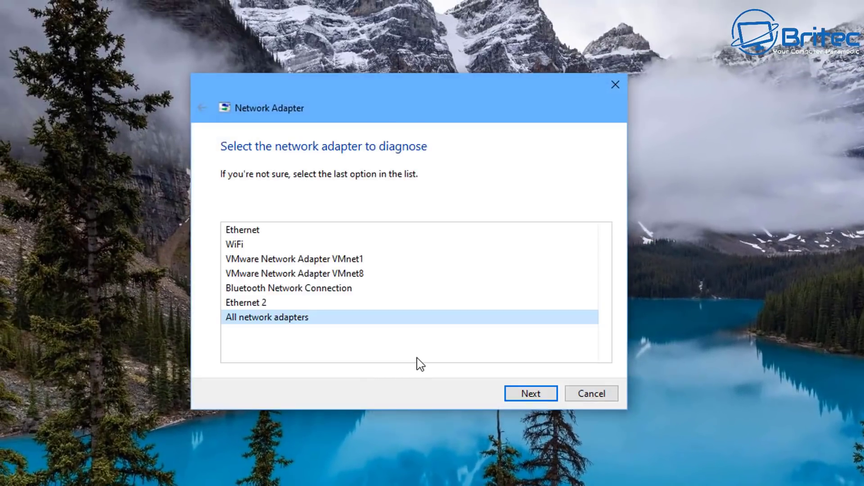
# - Diagnose the Ethernet adapter, note the Networking Reset suggestion, and close the troubleshooter
pyautogui.click(248, 231)
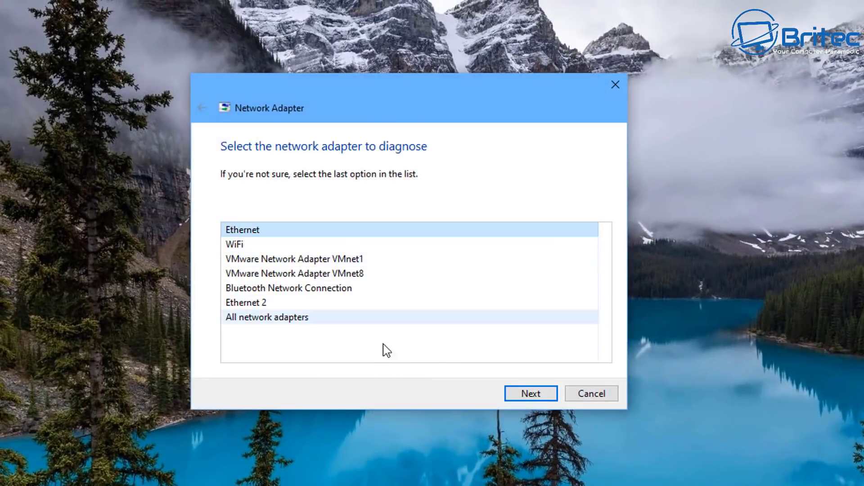
pyautogui.click(531, 395)
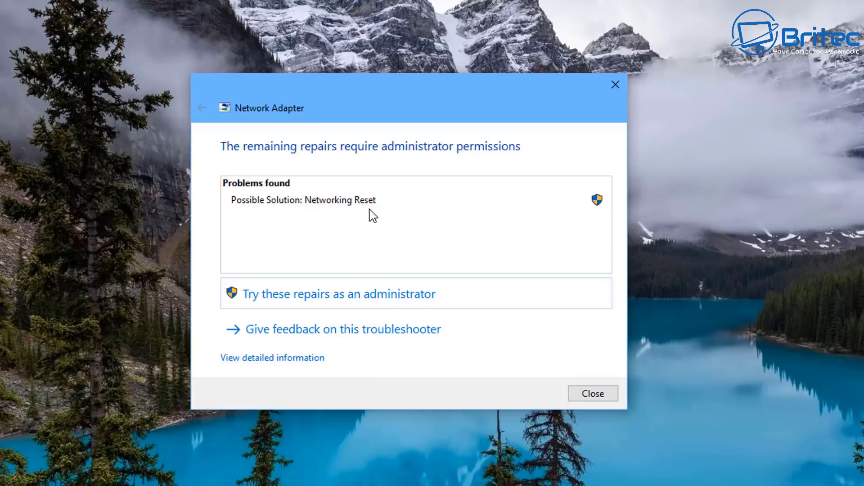
pyautogui.click(593, 393)
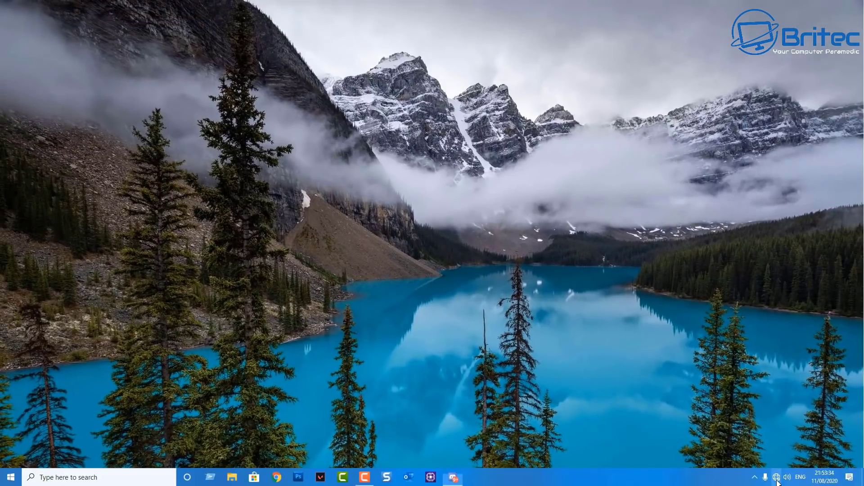
pyautogui.click(776, 477)
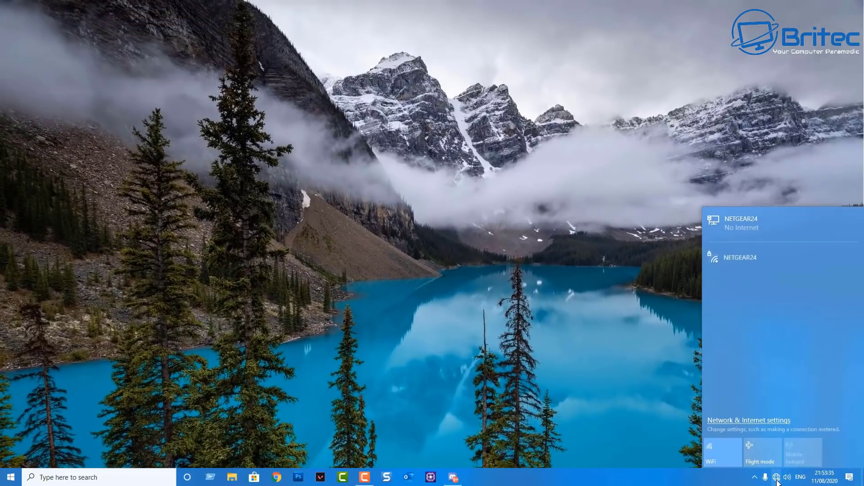
pyautogui.click(776, 478)
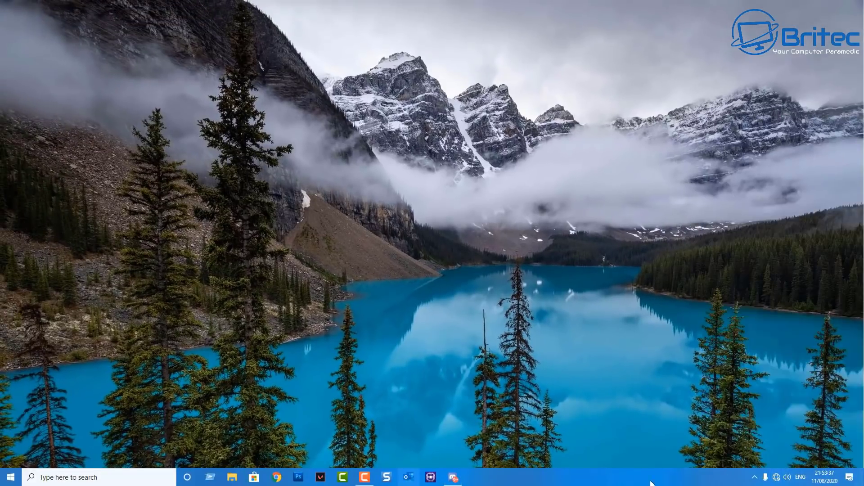
pyautogui.rightClick(777, 477)
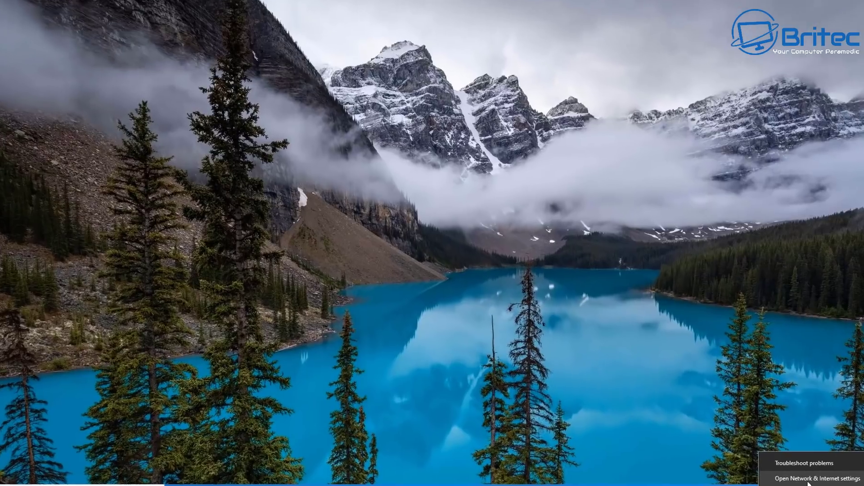
pyautogui.click(808, 480)
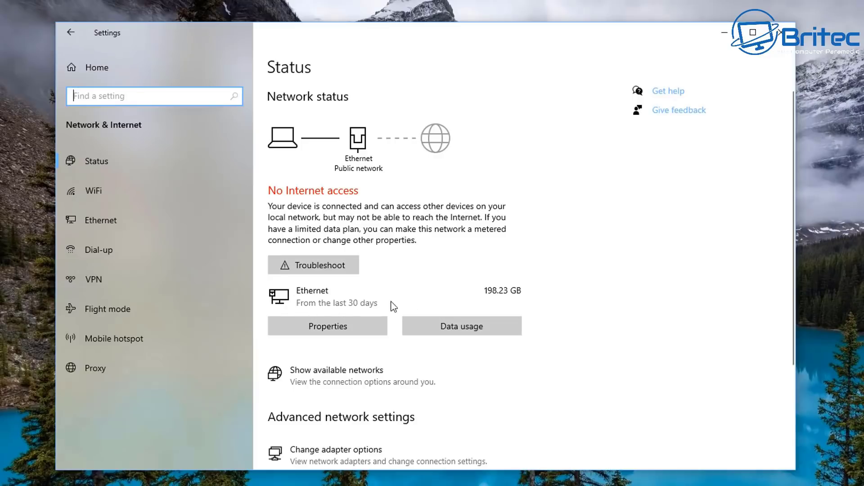
pyautogui.click(775, 33)
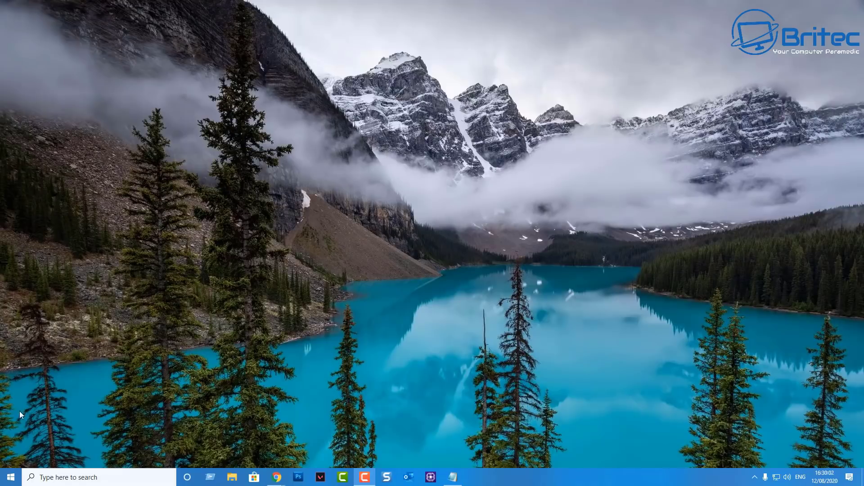
# - Open Network & Internet settings from Start and go to the network adapters list
pyautogui.click(10, 477)
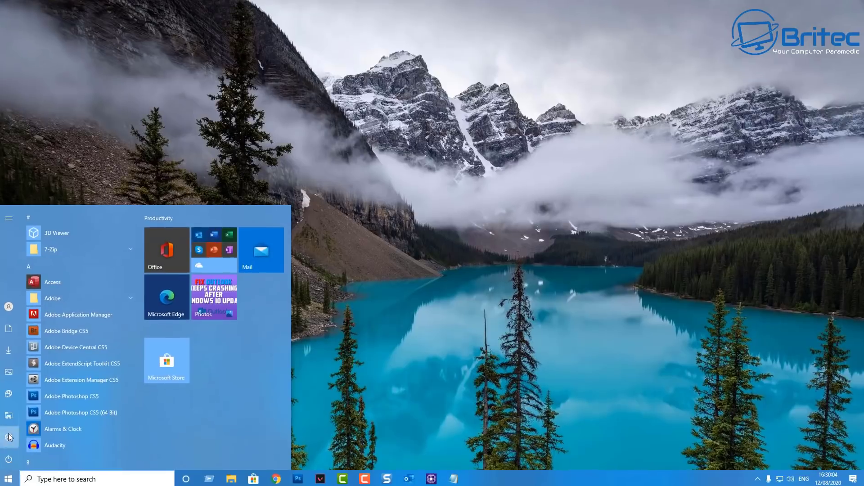
pyautogui.click(10, 437)
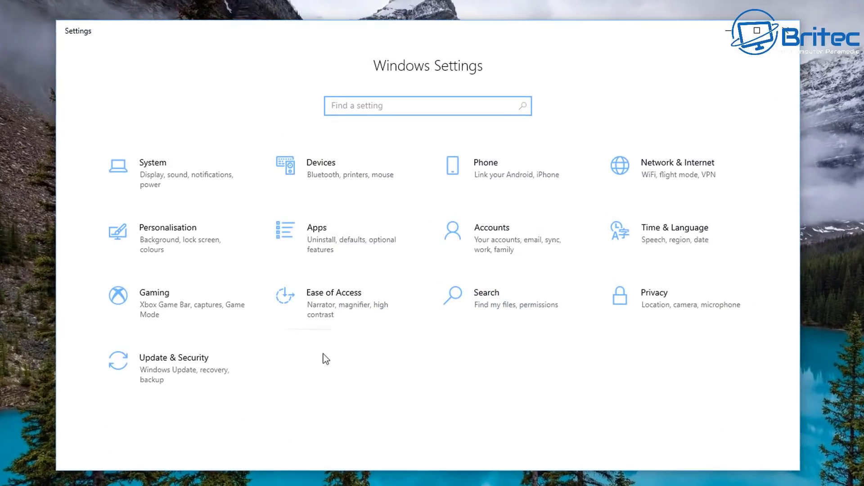
pyautogui.click(659, 175)
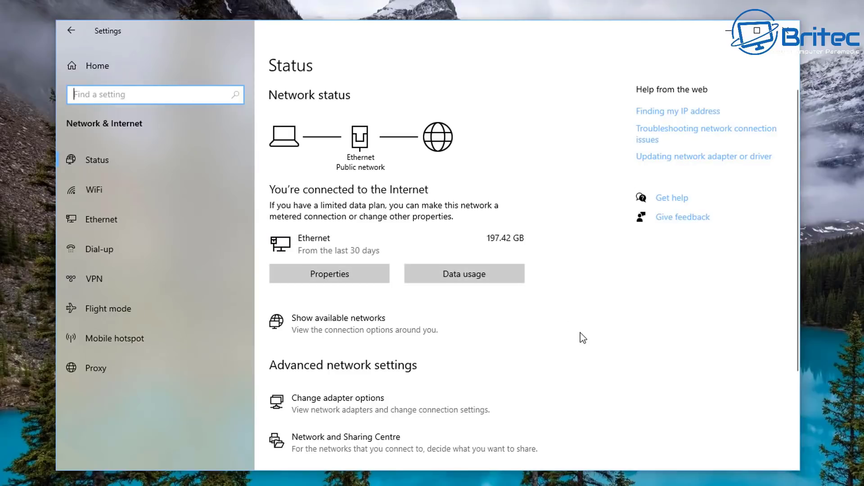
pyautogui.click(336, 404)
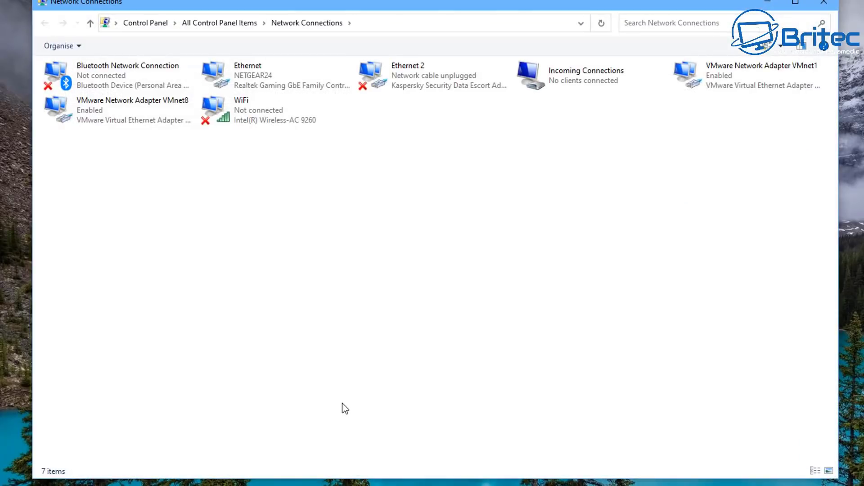
# - Open the Ethernet connection's Properties window
pyautogui.rightClick(248, 76)
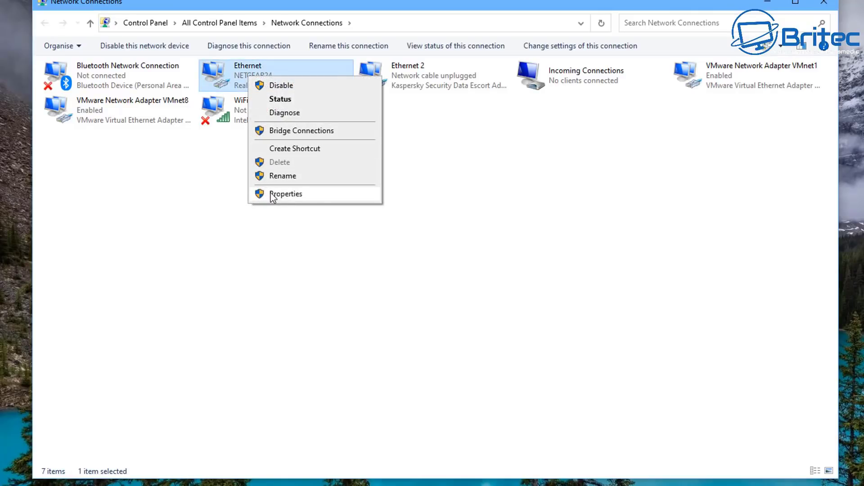
pyautogui.click(272, 194)
pyautogui.moveTo(177, 57); pyautogui.dragTo(443, 74)
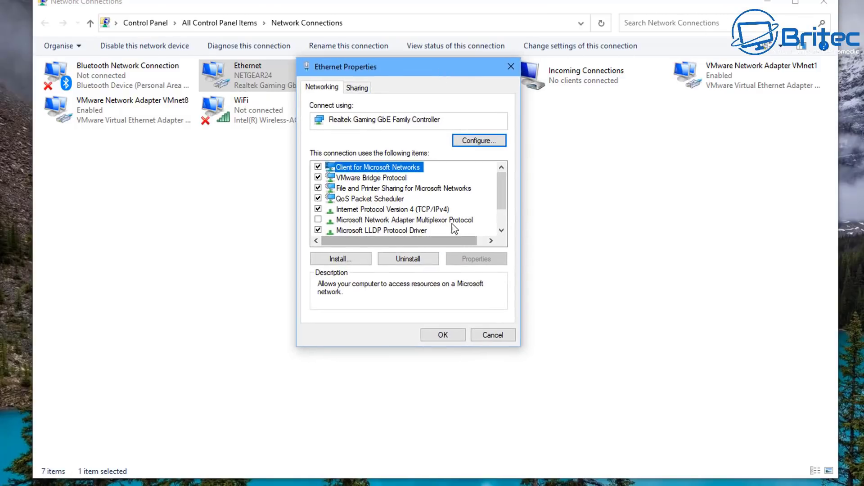
# - Open the Internet Protocol Version 4 (TCP/IPv4) properties, showing automatic IP and DNS settings
pyautogui.click(380, 209)
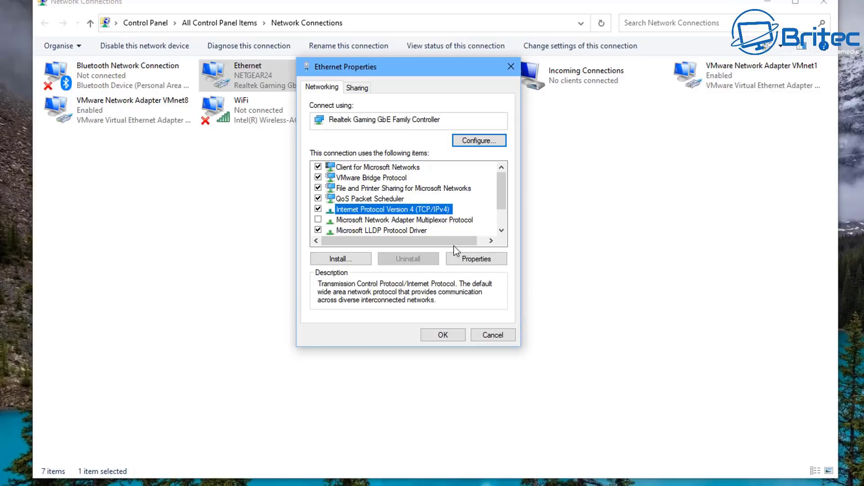
pyautogui.click(476, 259)
pyautogui.moveTo(438, 119); pyautogui.dragTo(405, 70)
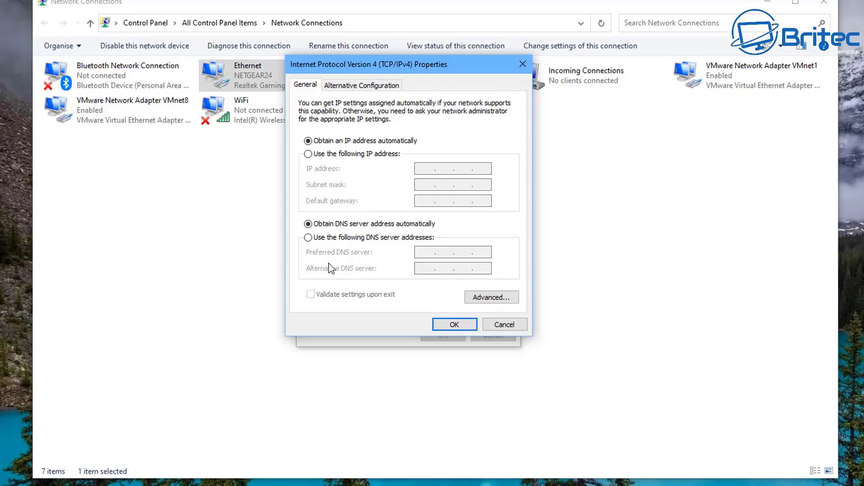
# - Set Ethernet's preferred DNS to 8.8.8.8 and alternate DNS to 8.8.4.4, then close the dialogs
pyautogui.click(308, 238)
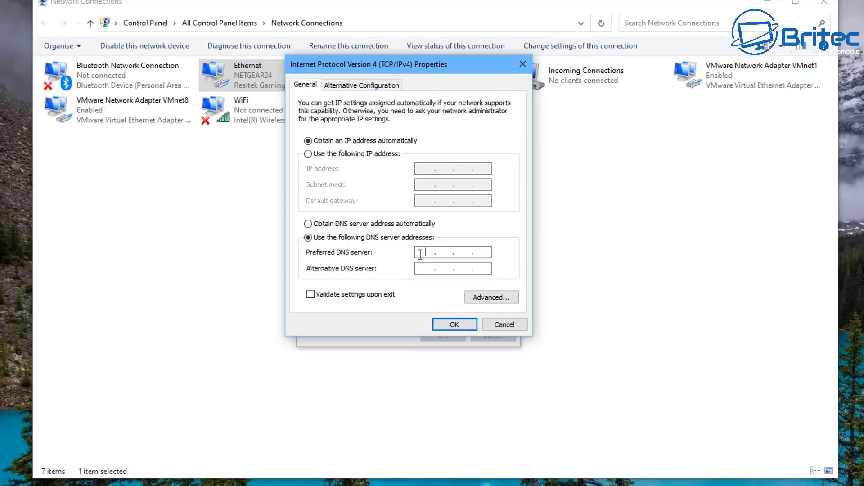
pyautogui.write('8.8.8.8')
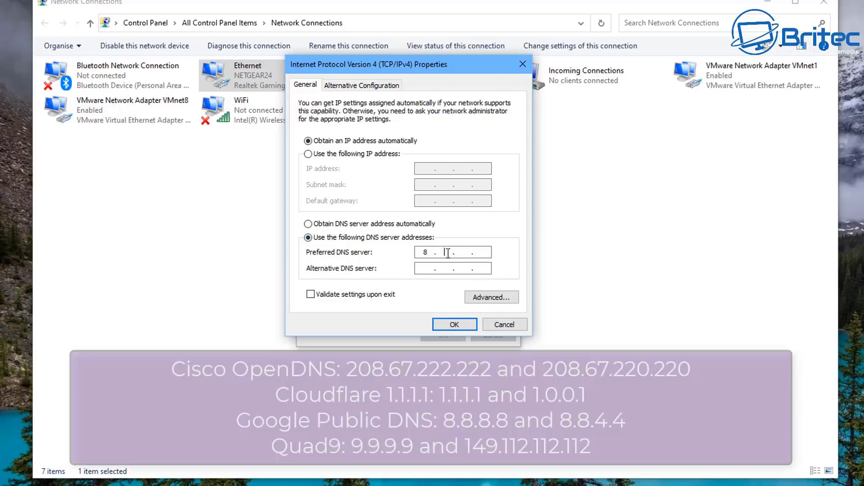
pyautogui.click(426, 269)
pyautogui.write('8.8.')
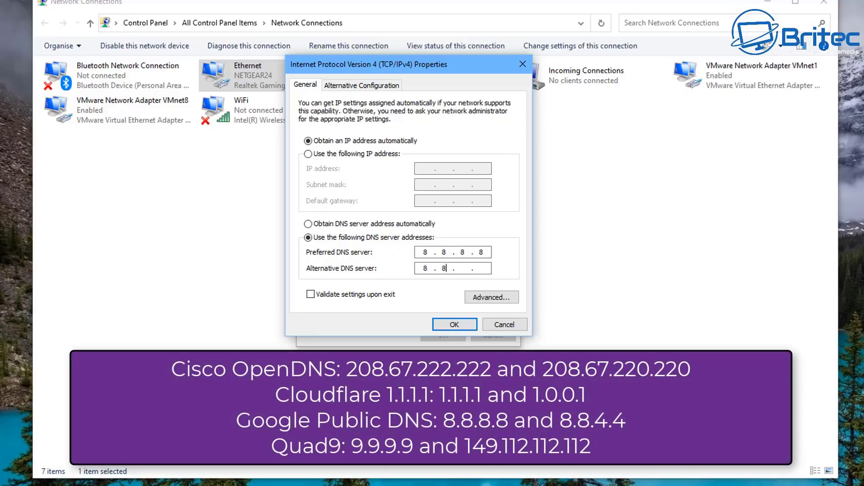
pyautogui.write('4.4')
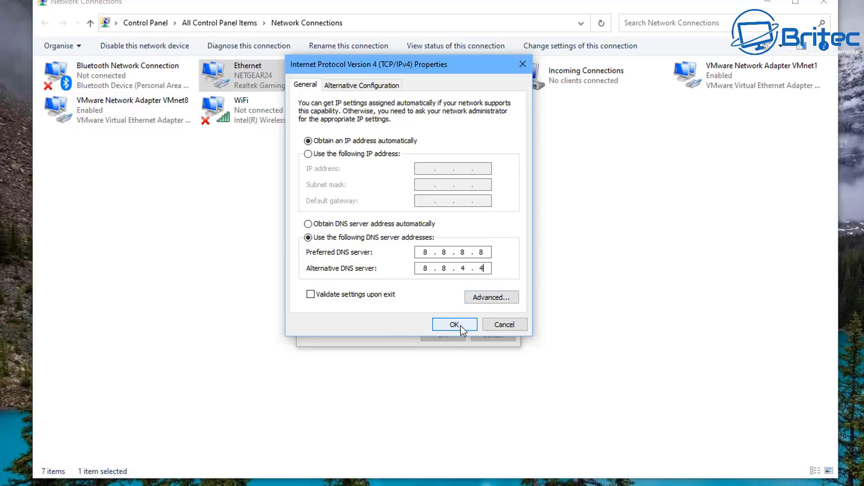
pyautogui.click(454, 325)
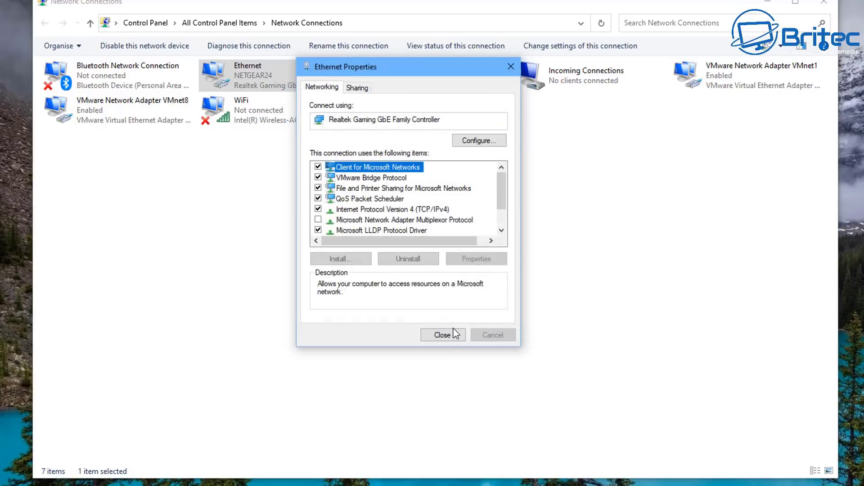
pyautogui.click(445, 335)
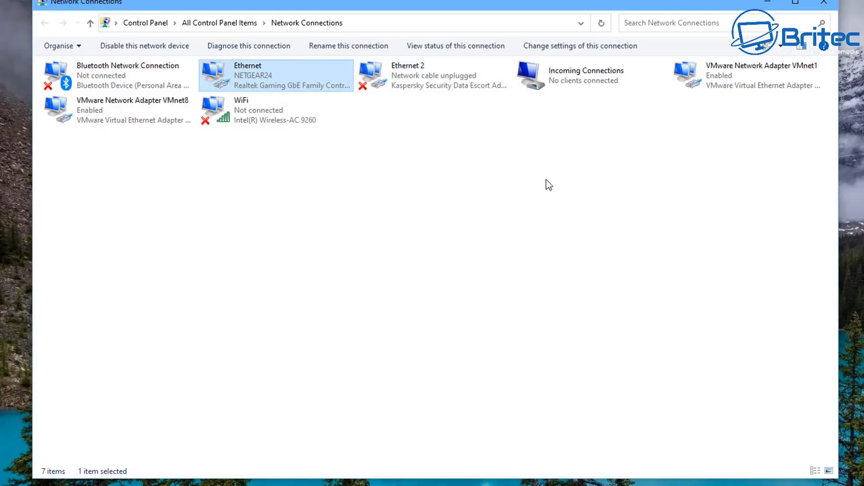
# - Close Network Connections and Settings, then launch Command Prompt as administrator via a cmd search
pyautogui.click(825, 9)
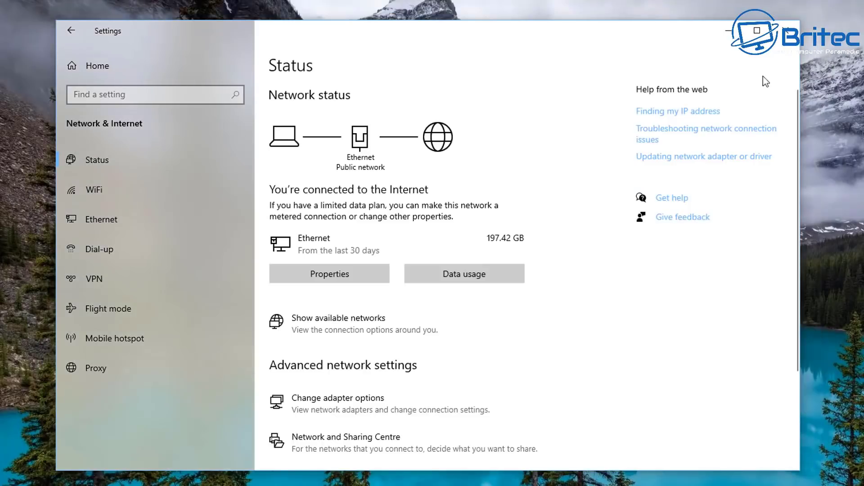
pyautogui.click(786, 30)
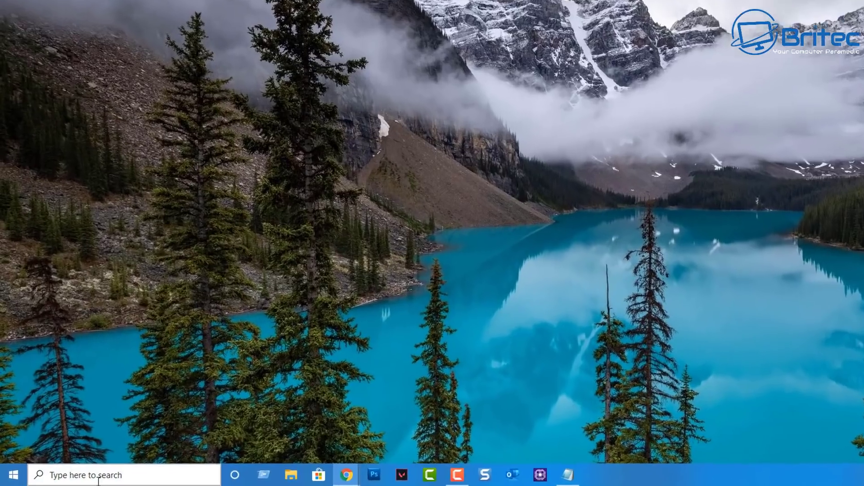
pyautogui.click(76, 472)
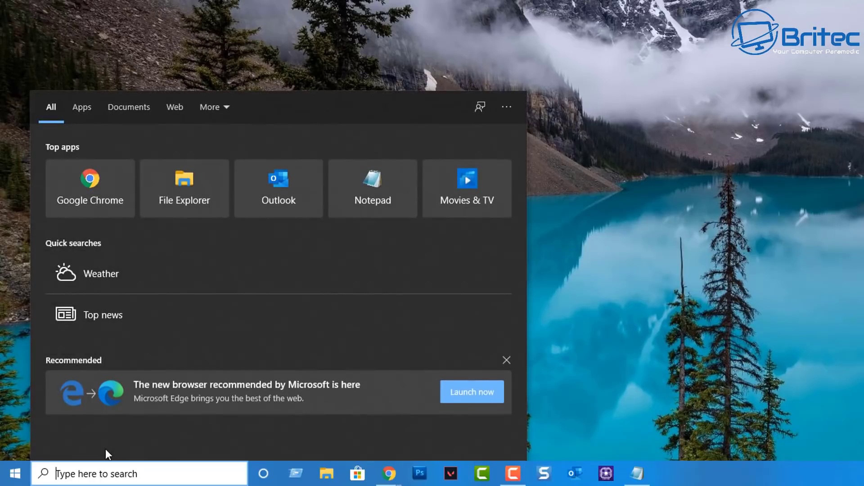
pyautogui.write('cmd')
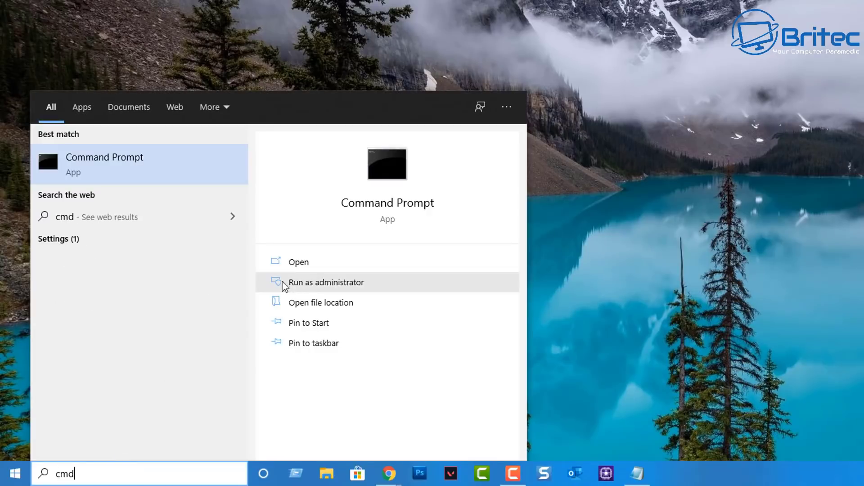
pyautogui.click(311, 288)
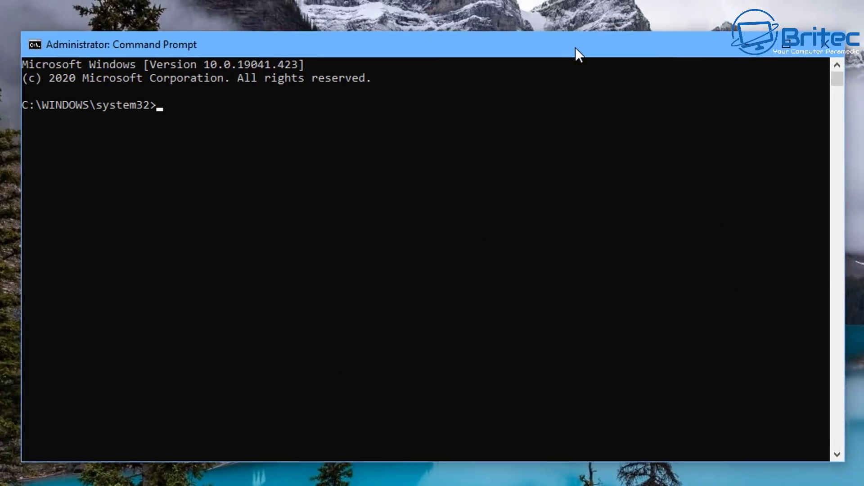
pyautogui.moveTo(575, 47); pyautogui.dragTo(569, 48)
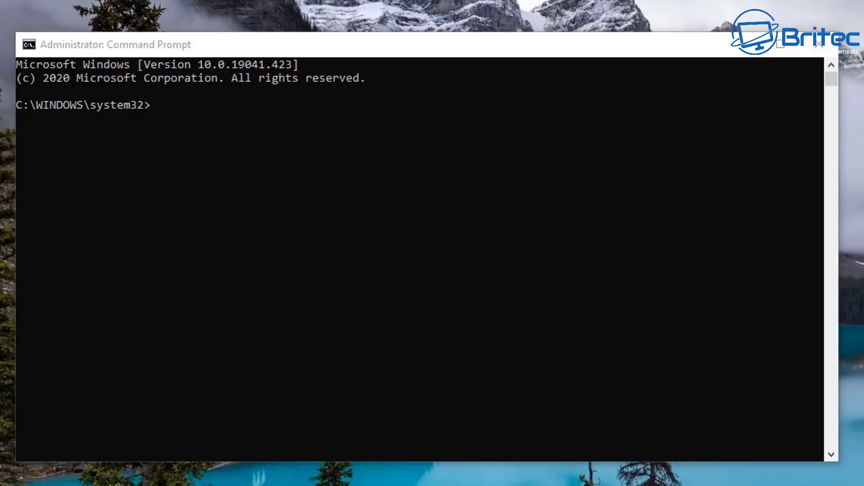
pyautogui.click(205, 209)
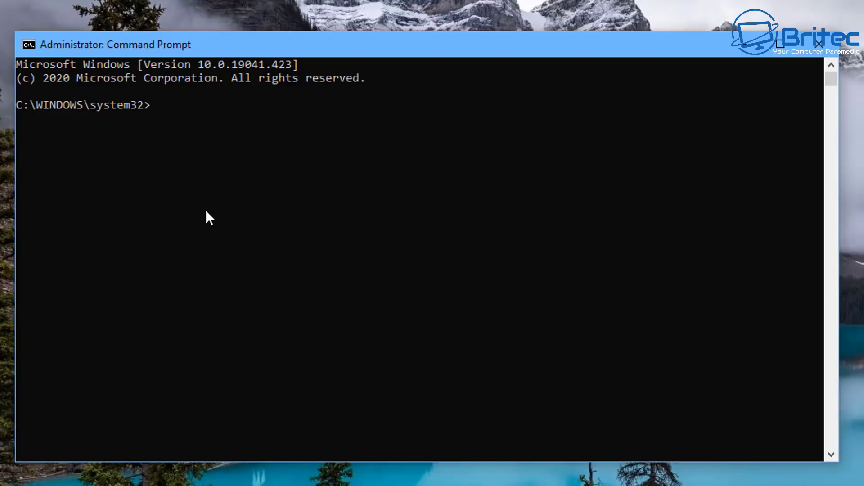
# - Run netsh int ip reset c:\resetlog.txt to reset the TCP/IP stack
pyautogui.write('netsh int ip re')
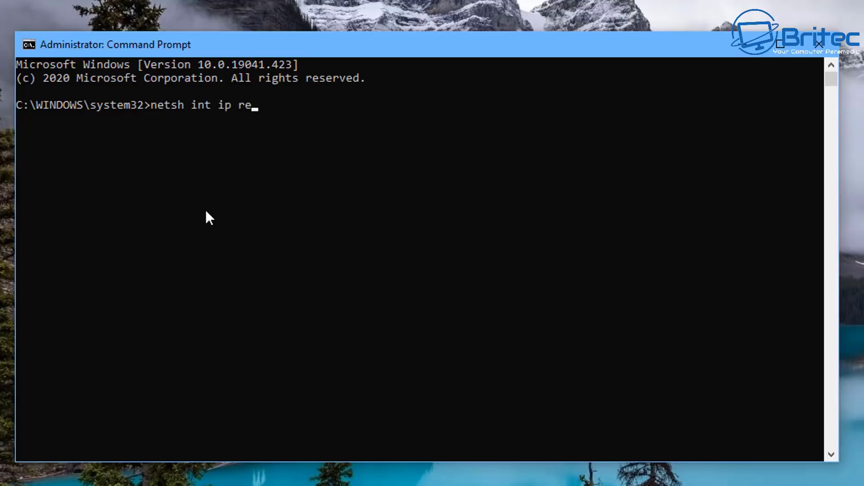
pyautogui.write('set c:\\resetlog')
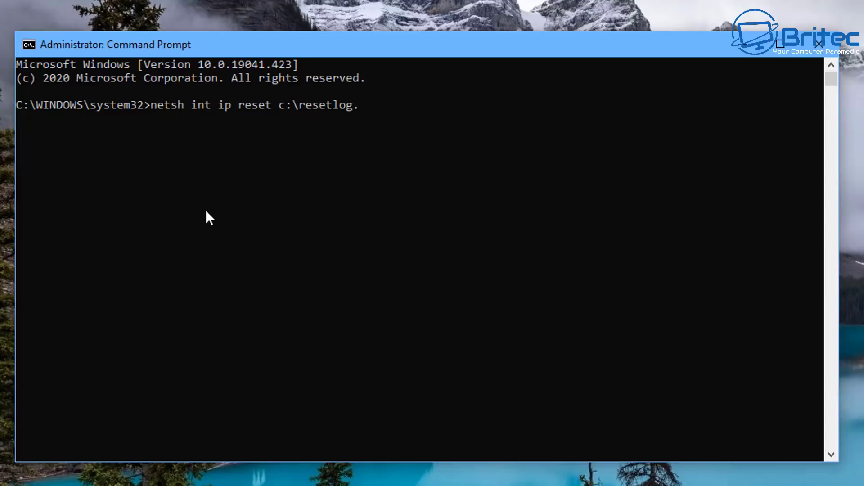
pyautogui.write('.txt')
pyautogui.press('Return')
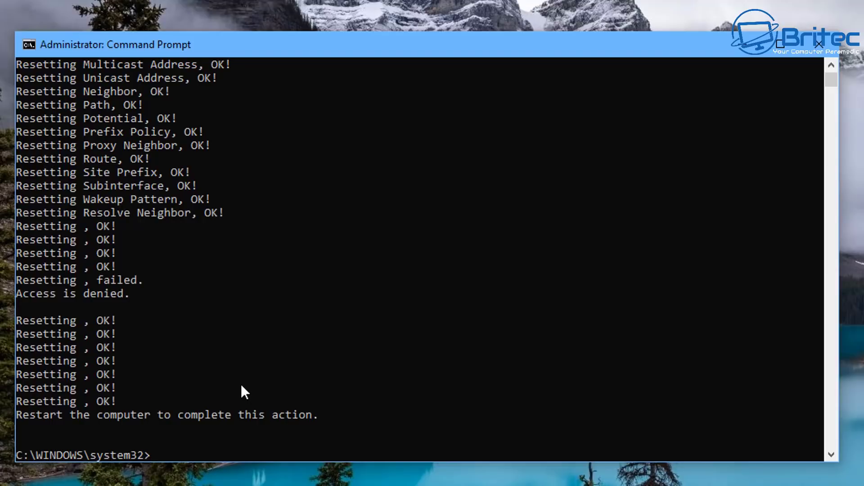
pyautogui.scroll(1, 239, 384)
pyautogui.scroll(3, 239, 382)
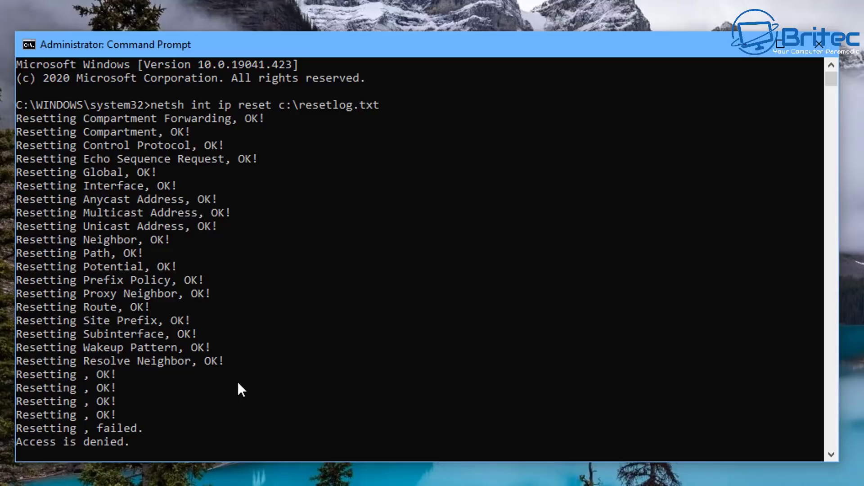
pyautogui.scroll(-12, 239, 385)
pyautogui.scroll(-1, 242, 390)
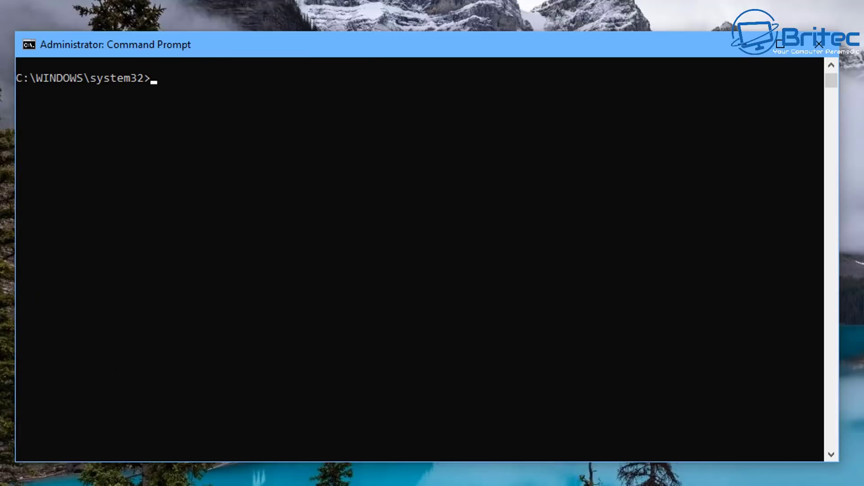
# - Run netsh winsock reset to reset the Winsock Catalog
pyautogui.click(417, 180)
pyautogui.write('netsh')
pyautogui.write('winsock reset')
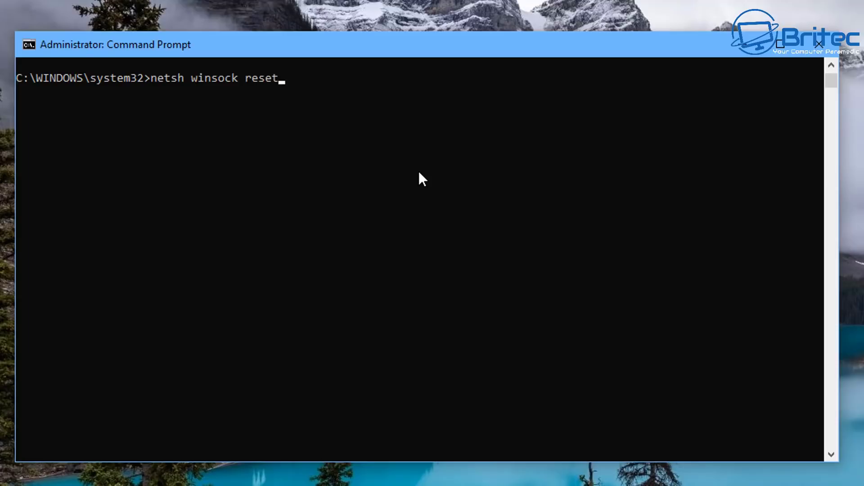
pyautogui.press('Return')
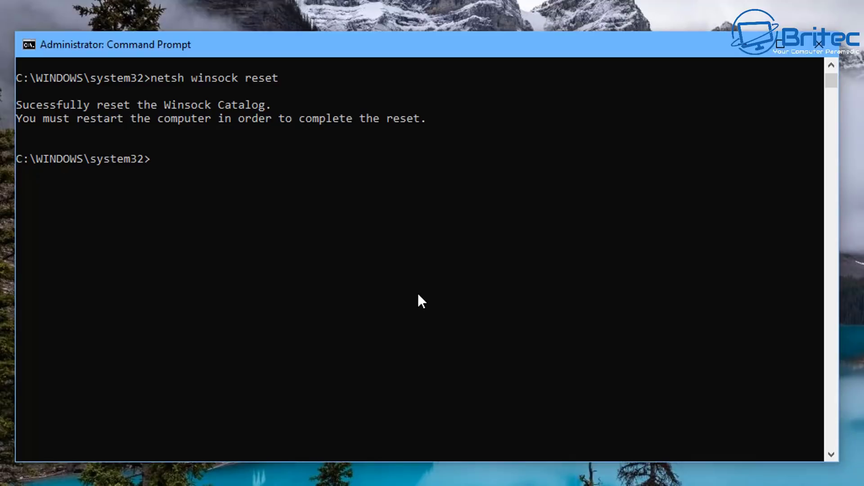
# - Flush the DNS Resolver Cache with ipconfig /flushdns, then close the Command Prompt
pyautogui.write('ipconfig /flush')
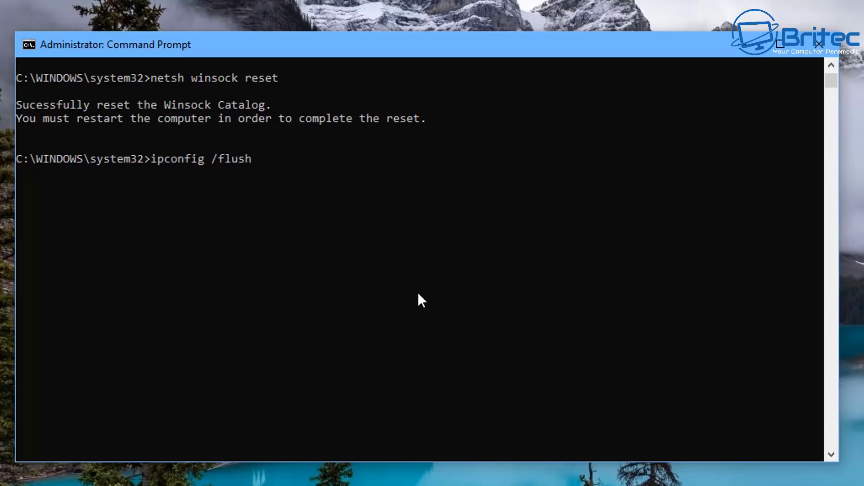
pyautogui.write('dns')
pyautogui.press('Return')
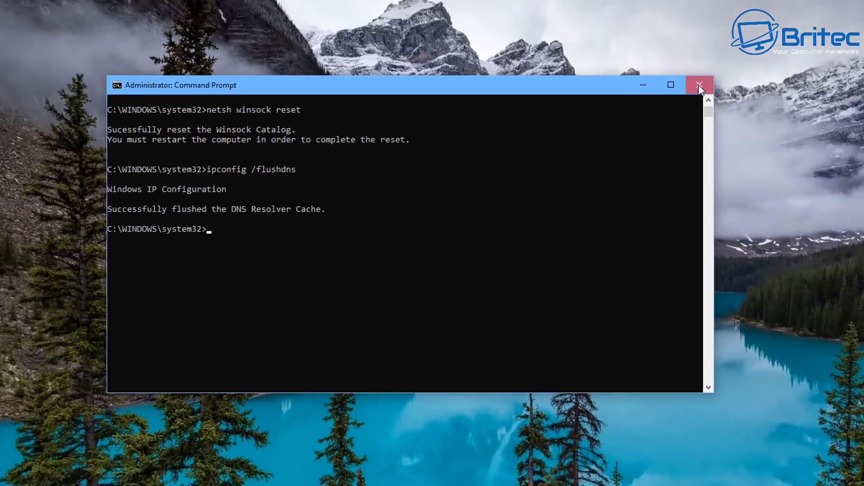
pyautogui.click(699, 86)
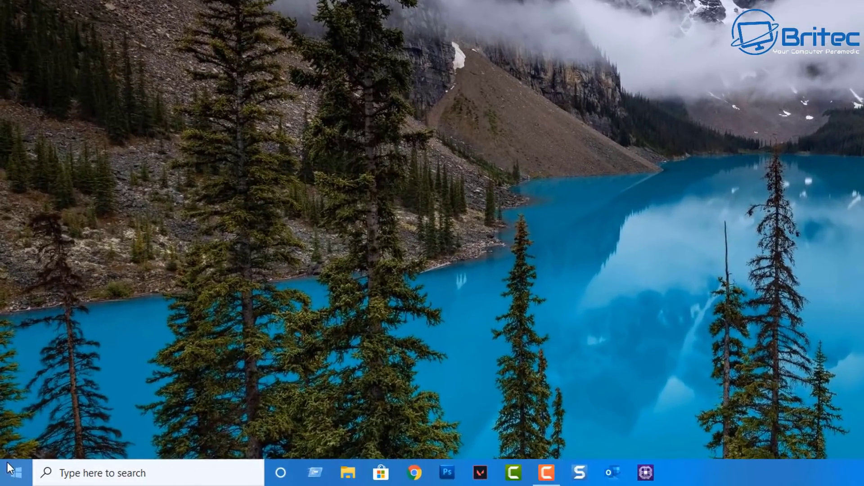
pyautogui.click(7, 463)
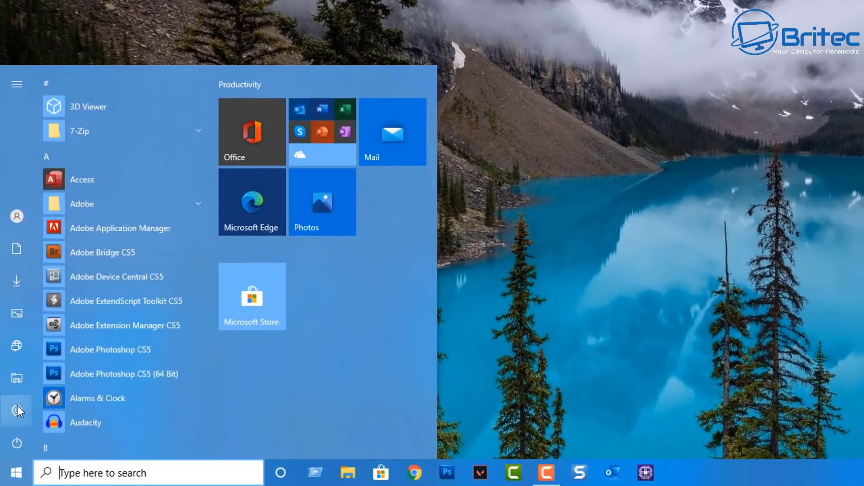
pyautogui.click(17, 416)
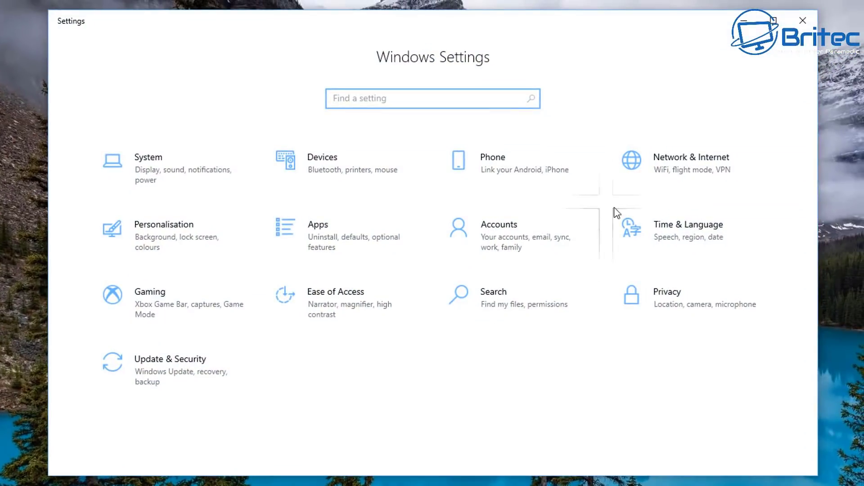
pyautogui.click(655, 183)
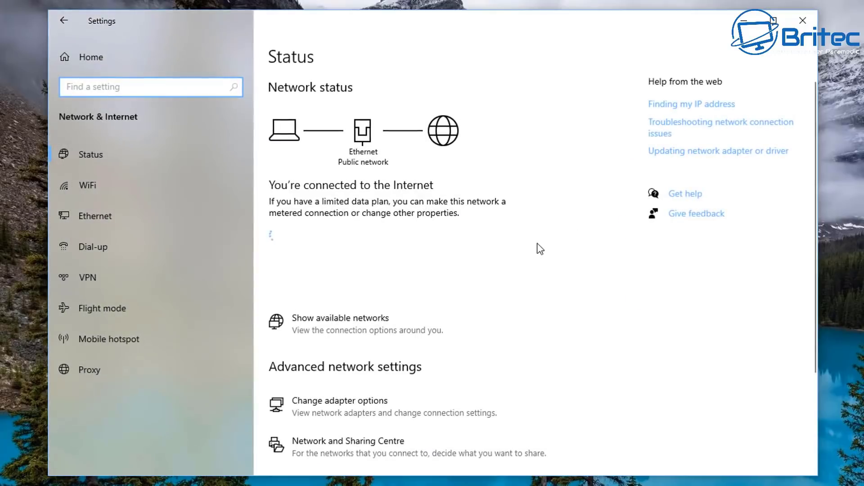
pyautogui.scroll(-5, 399, 230)
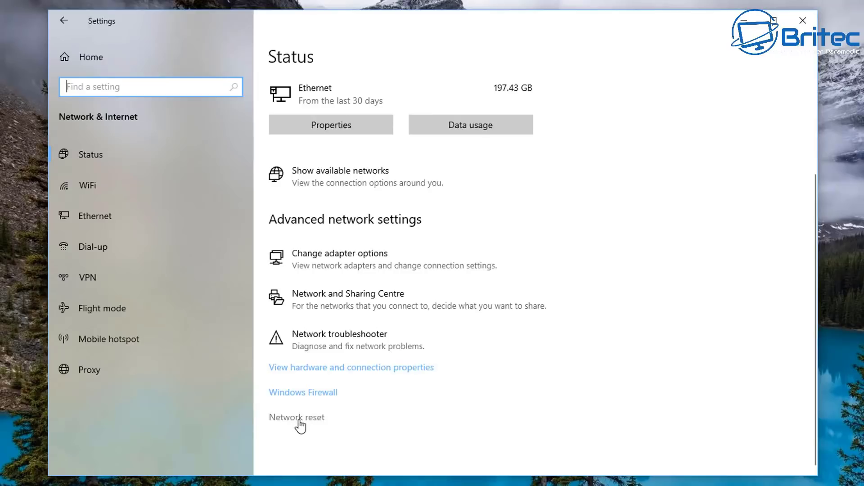
pyautogui.scroll(3, 481, 423)
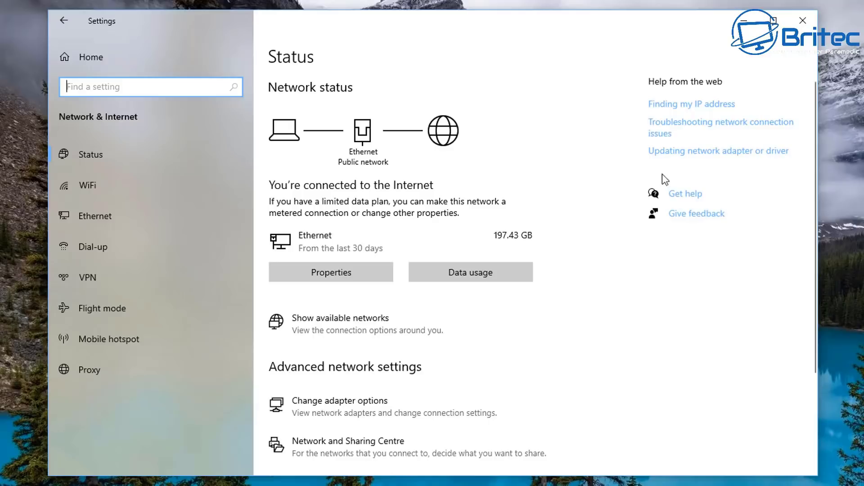
pyautogui.click(807, 27)
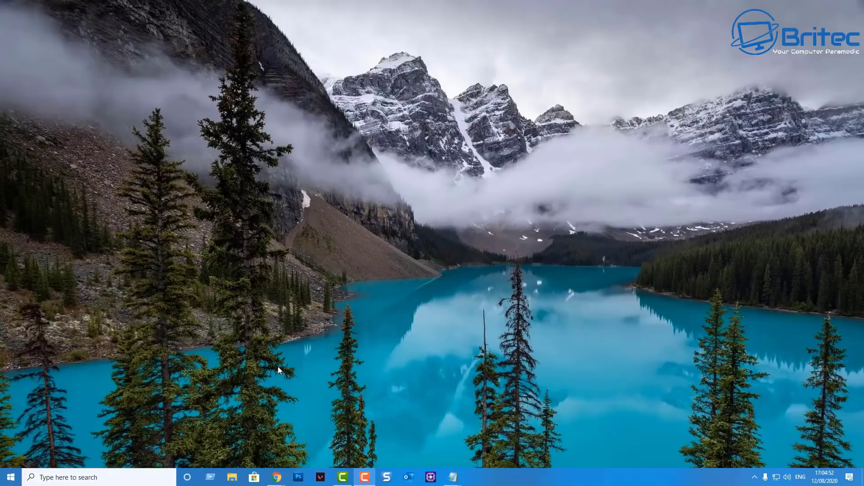
# - Open an administrator Command Prompt again via a cmd search
pyautogui.click(94, 484)
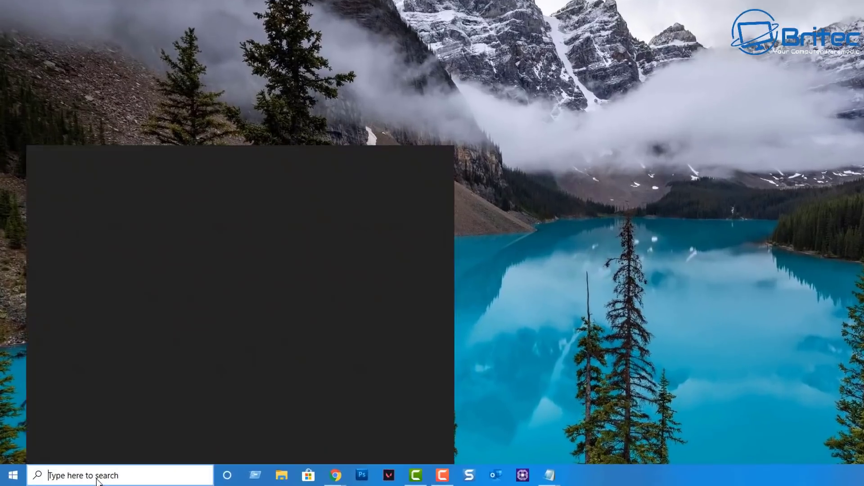
pyautogui.write('cmd')
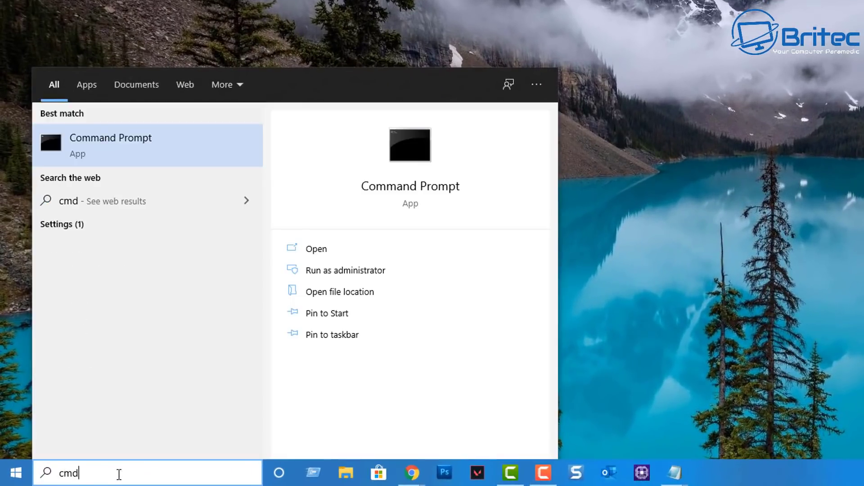
pyautogui.click(370, 277)
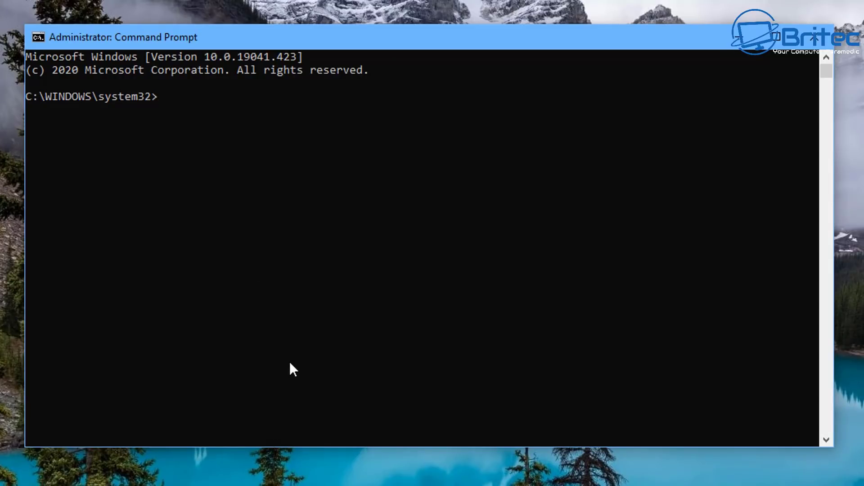
# - Release and renew the IP addresses with ipconfig /release and ipconfig /renew
pyautogui.write('ipconfig /release')
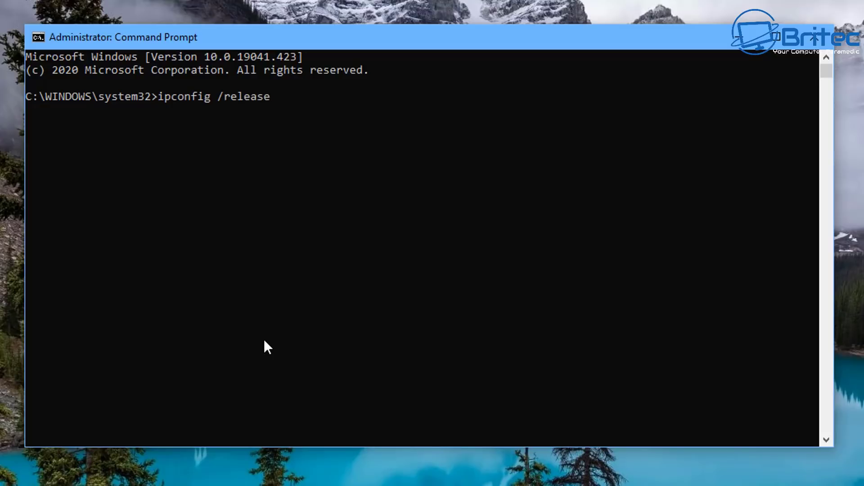
pyautogui.press('Return')
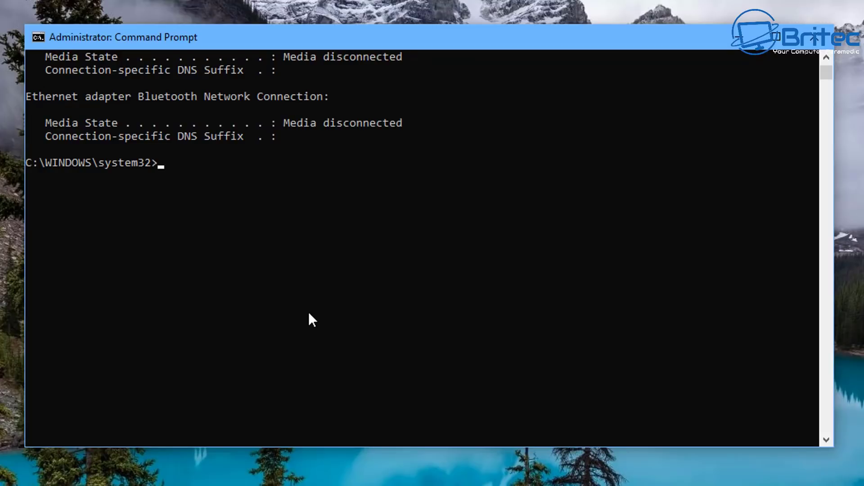
pyautogui.scroll(-2, 309, 311)
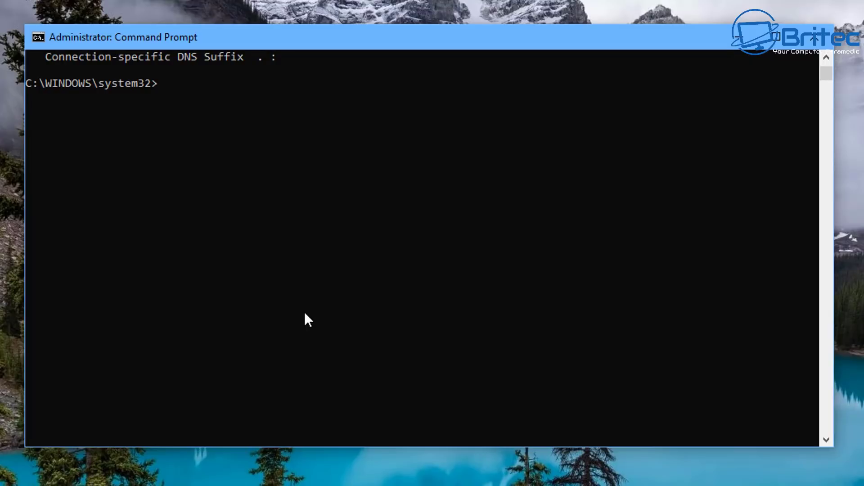
pyautogui.write('ipconfig /renew')
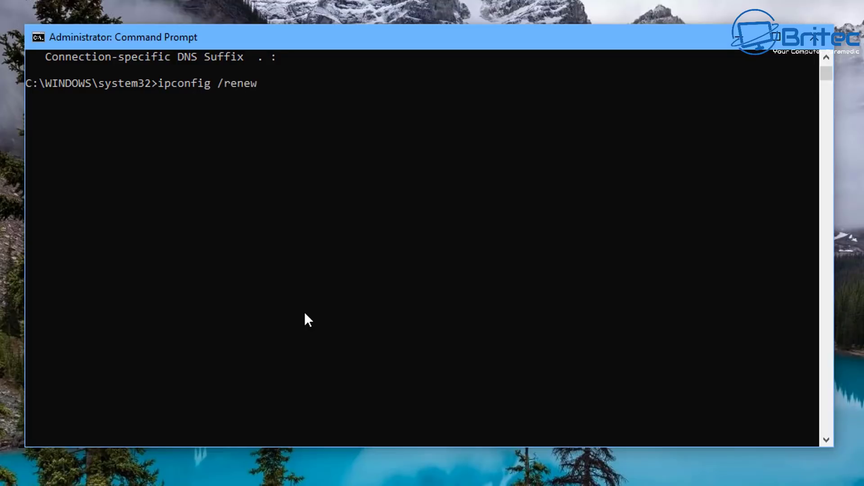
pyautogui.press('Return')
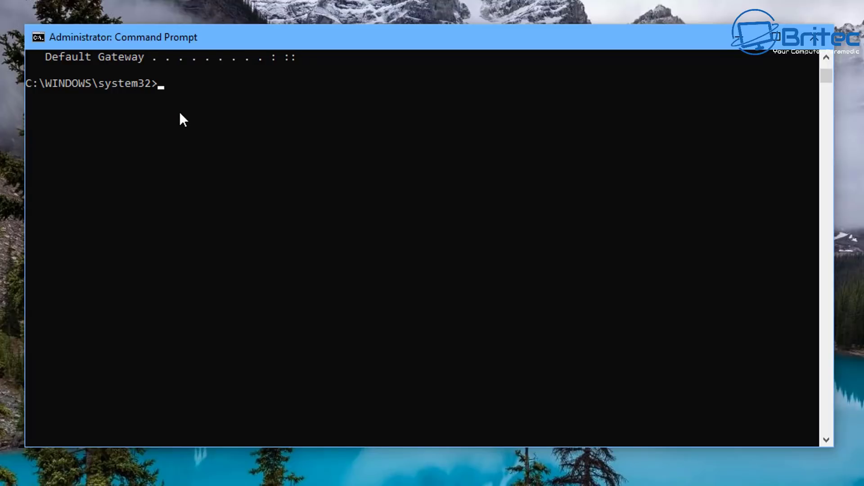
# - Reset Winsock with netsh winsock reset and flush the DNS cache with ipconfig /flushdns
pyautogui.write('netsh winso')
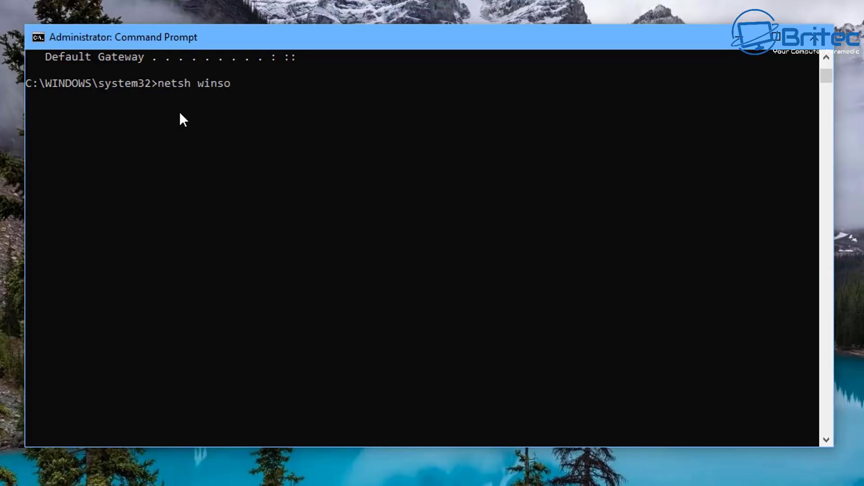
pyautogui.write('ck reset')
pyautogui.press('Return')
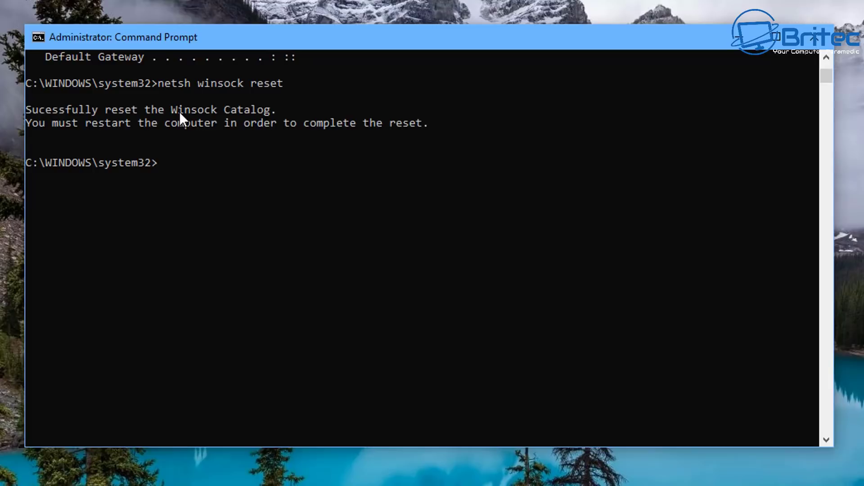
pyautogui.write('ipconfig /flush')
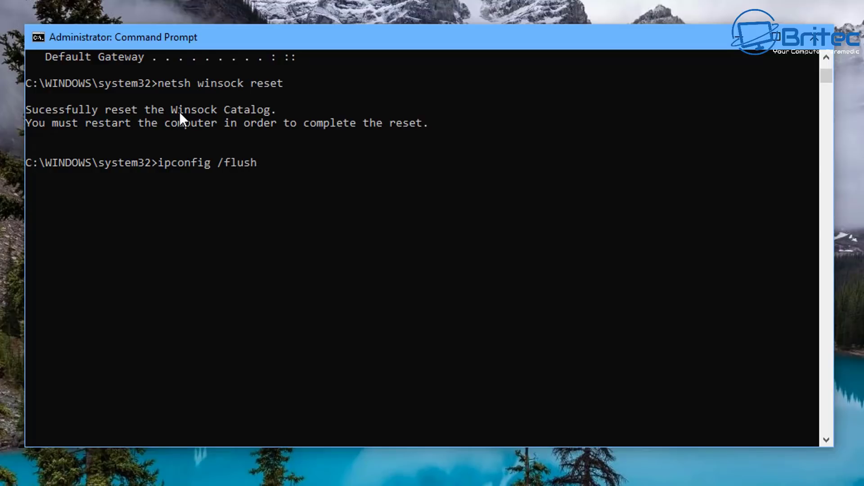
pyautogui.write('dns')
pyautogui.press('Return')
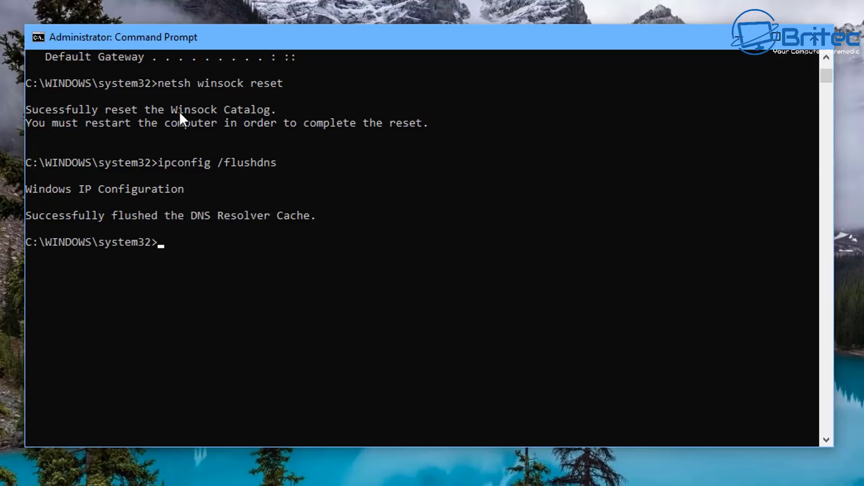
# - Register DNS for all adapters with ipconfig /registerdns, then close Command Prompt
pyautogui.write('ipconfig /reg')
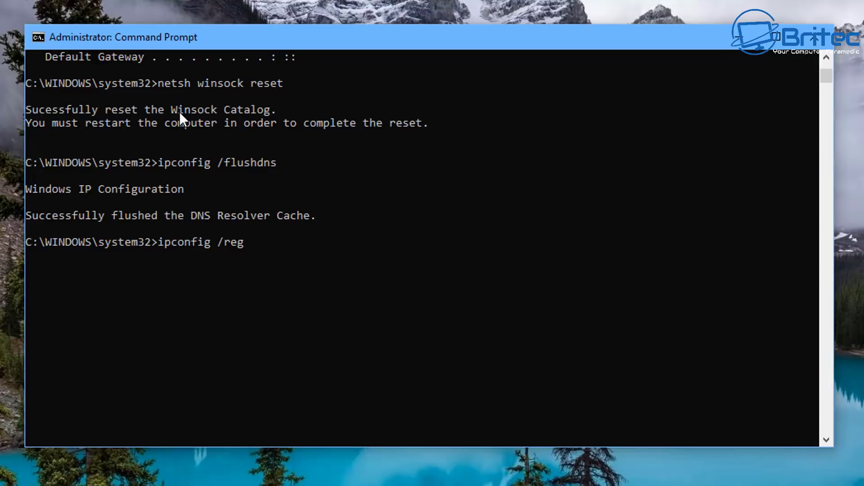
pyautogui.write('isterdns')
pyautogui.press('Return')
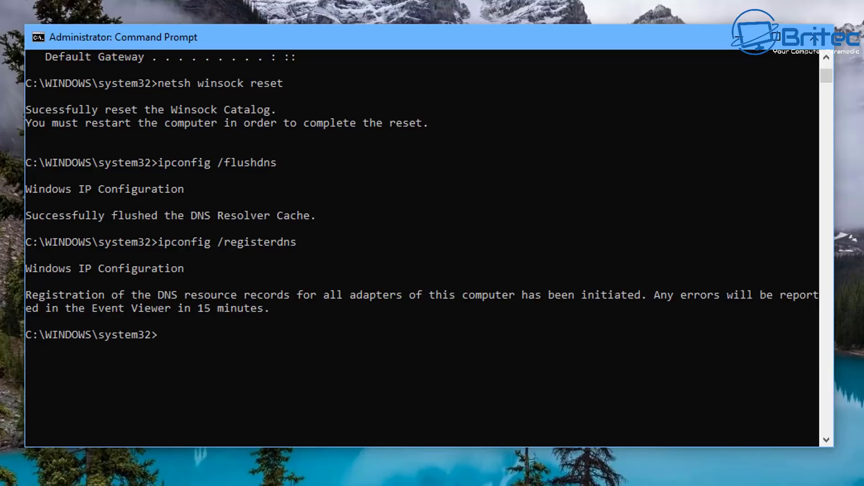
pyautogui.click(821, 37)
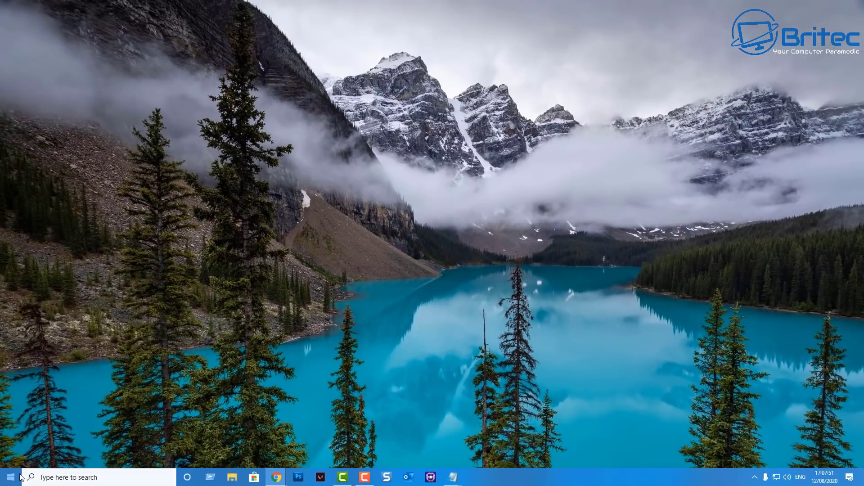
# - Open Device Manager, centre it, and expand Network adapters to show the Intel Wireless-AC 9260 and Realtek GbE
pyautogui.rightClick(9, 474)
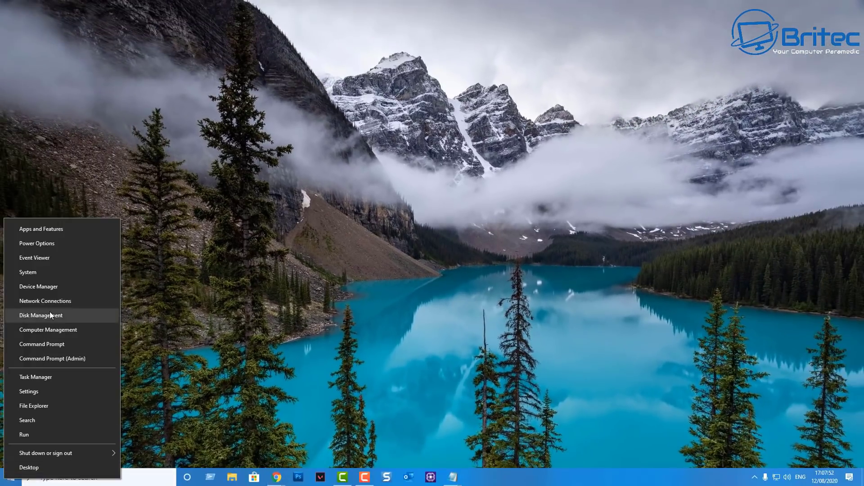
pyautogui.click(38, 287)
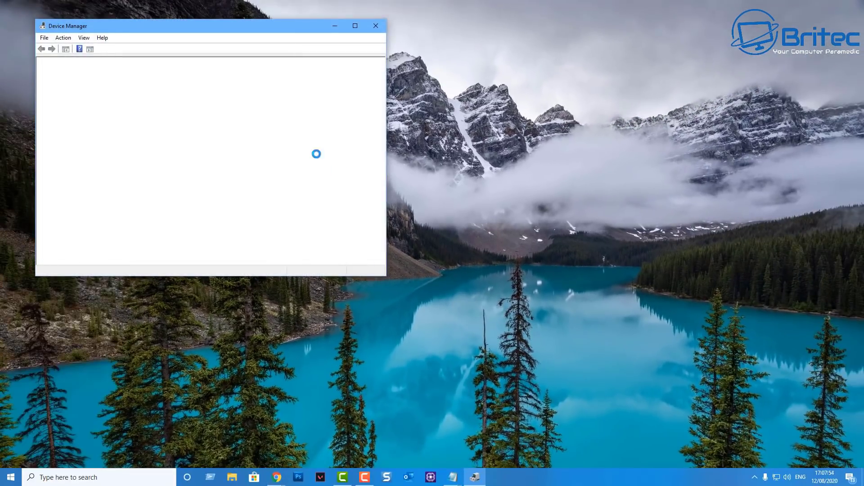
pyautogui.moveTo(208, 33); pyautogui.dragTo(379, 101)
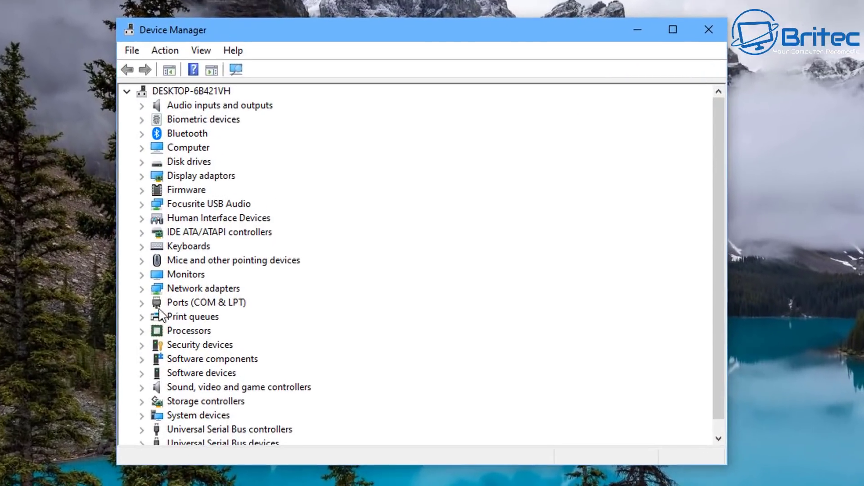
pyautogui.click(141, 289)
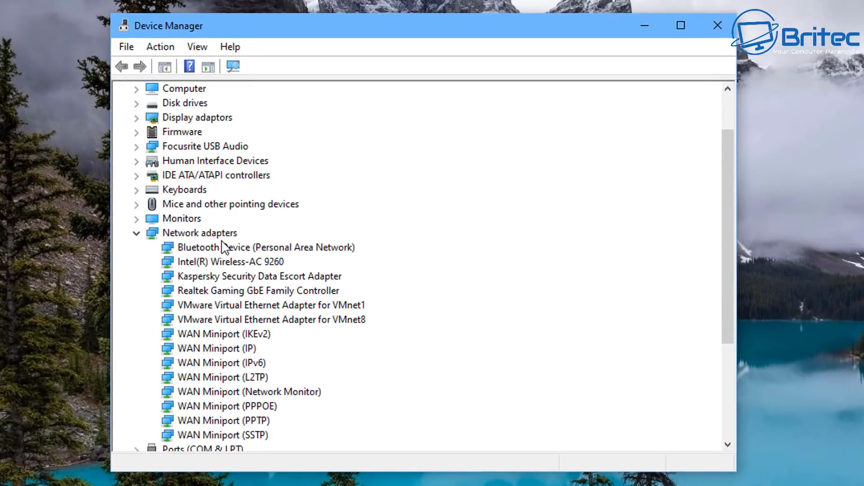
pyautogui.click(207, 291)
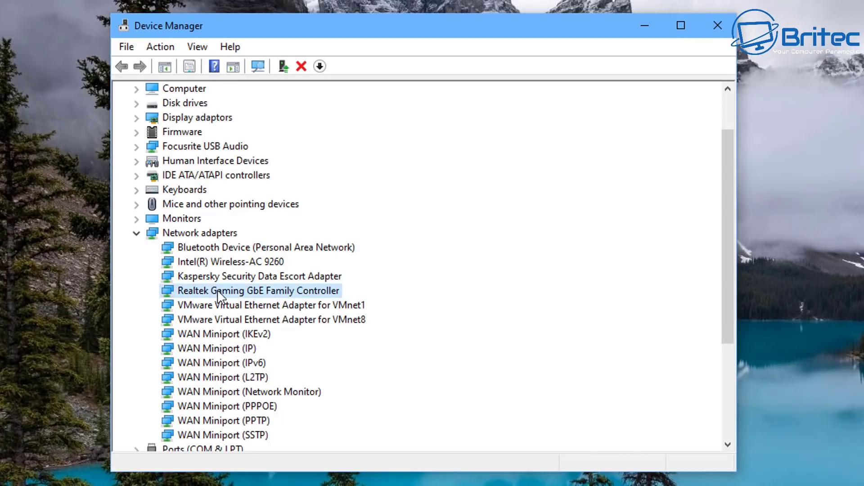
pyautogui.click(236, 265)
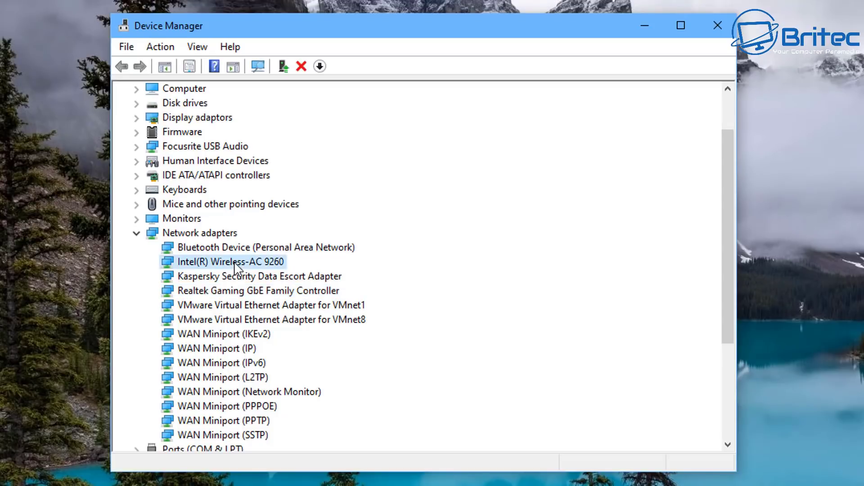
pyautogui.click(215, 294)
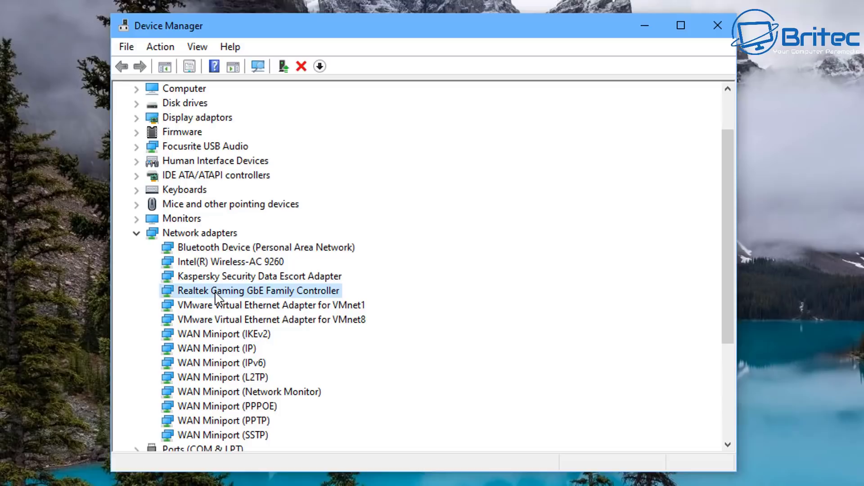
# - Run an automatic driver search for the Realtek Gaming GbE adapter; the best driver is already installed
pyautogui.rightClick(215, 294)
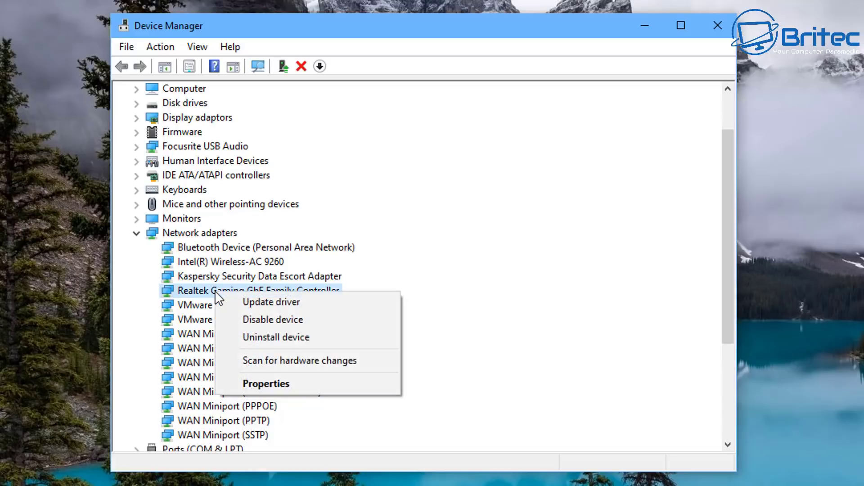
pyautogui.click(223, 304)
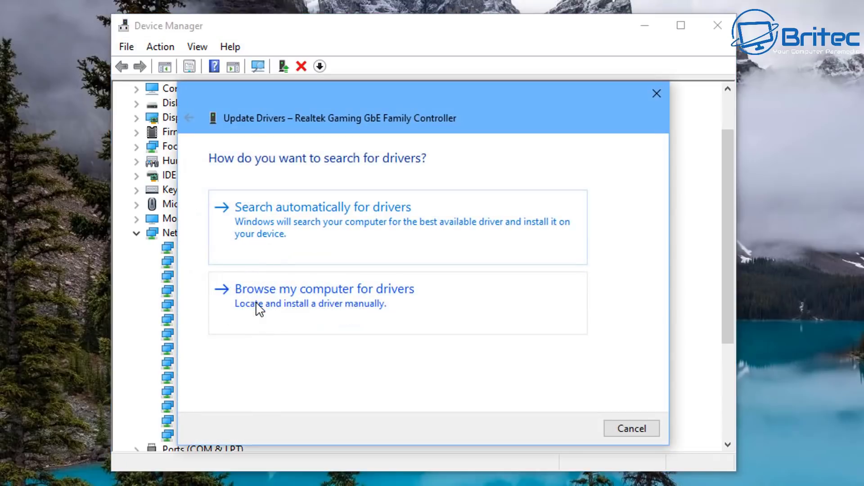
pyautogui.click(297, 218)
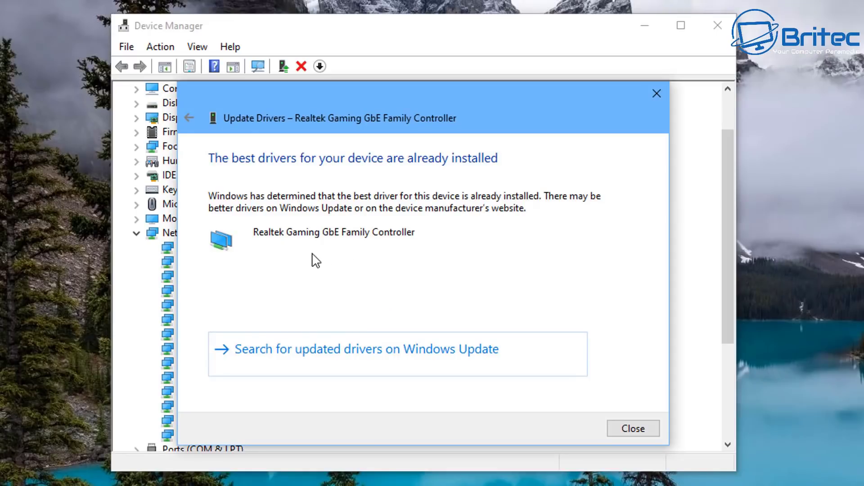
pyautogui.click(640, 423)
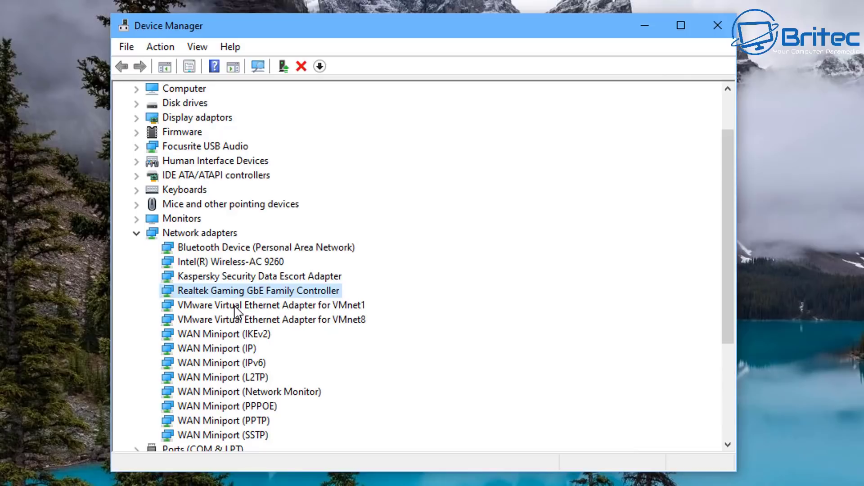
# - Run an automatic driver search for the Intel Wireless-AC 9260, then close Device Manager
pyautogui.click(228, 263)
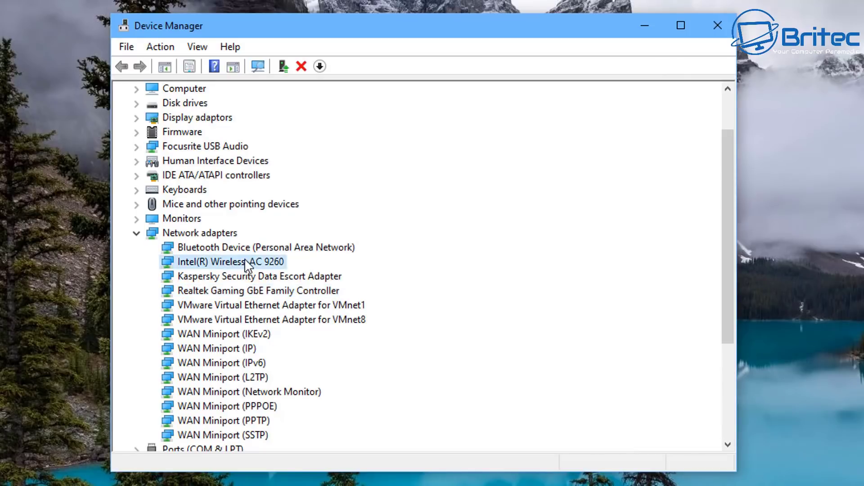
pyautogui.rightClick(245, 259)
pyautogui.click(288, 274)
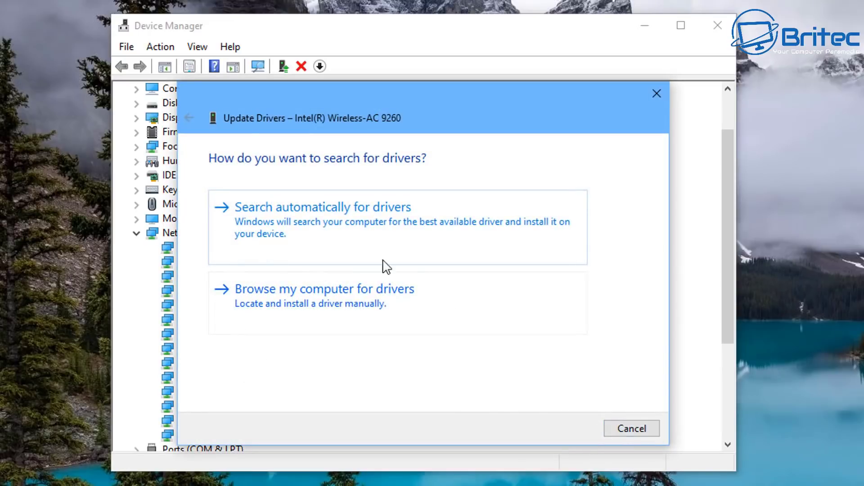
pyautogui.click(360, 234)
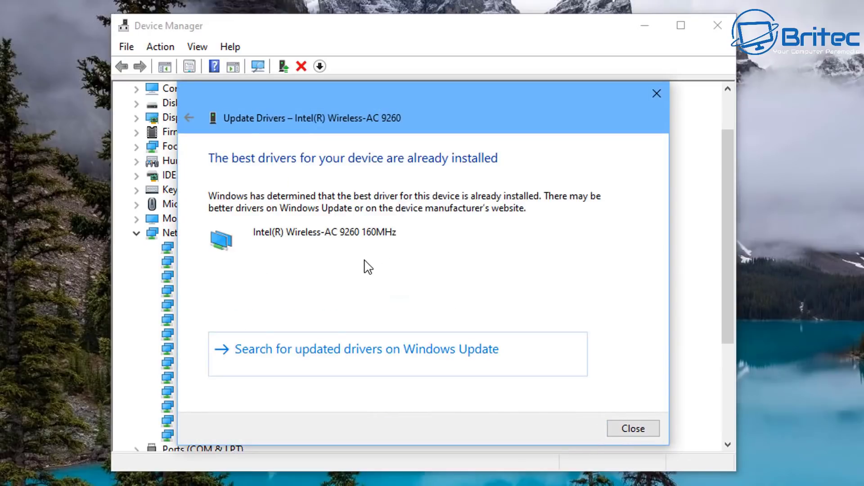
pyautogui.click(632, 429)
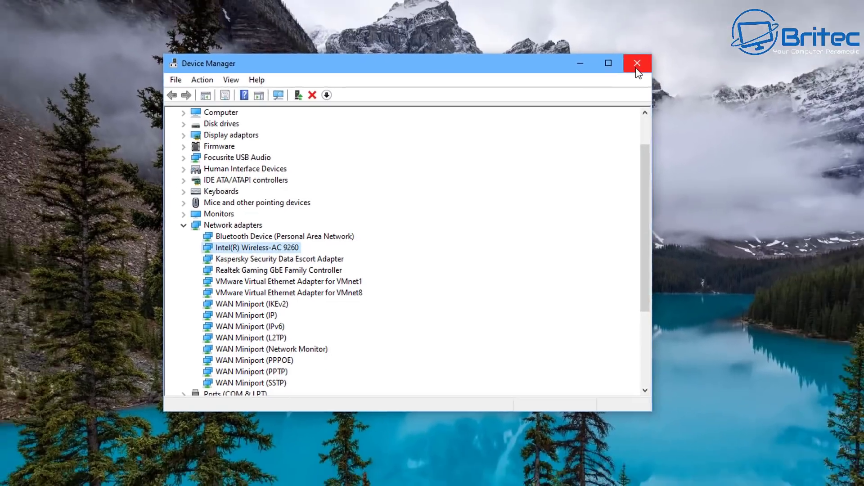
pyautogui.click(717, 28)
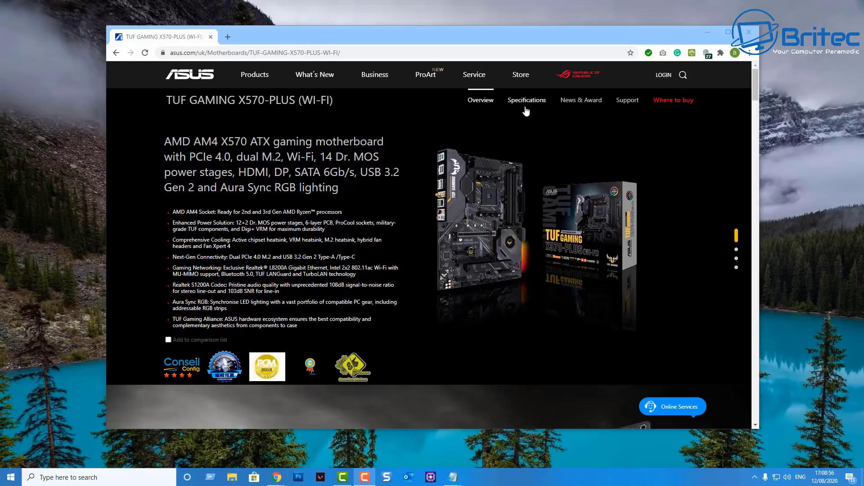
# - Show the TUF GAMING X570-PLUS (WI-FI) Driver & Tools downloads for Windows 10 64-bit
pyautogui.click(628, 101)
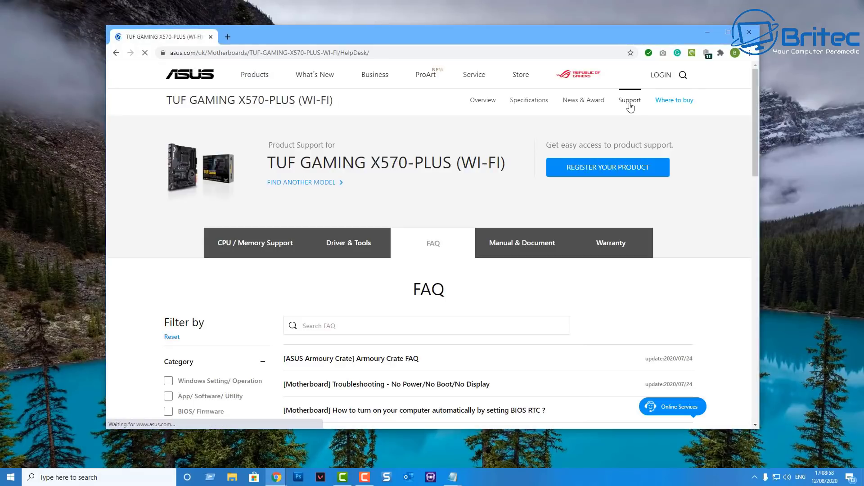
pyautogui.click(335, 247)
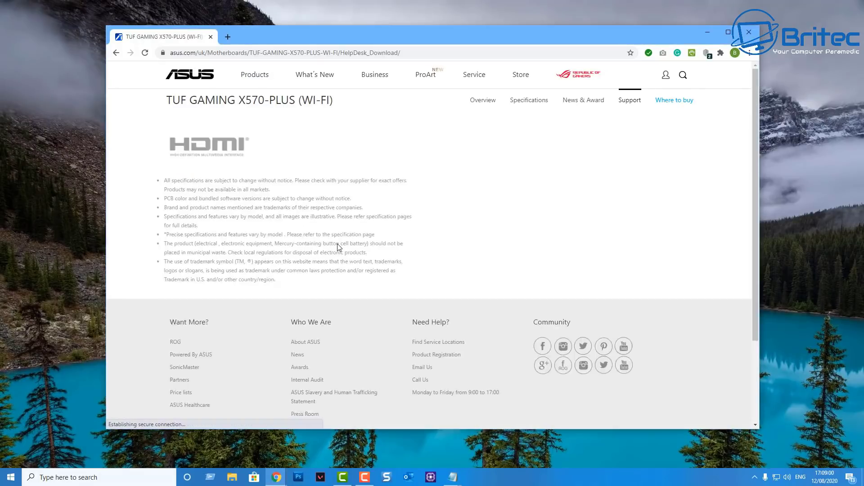
pyautogui.click(420, 242)
pyautogui.click(416, 268)
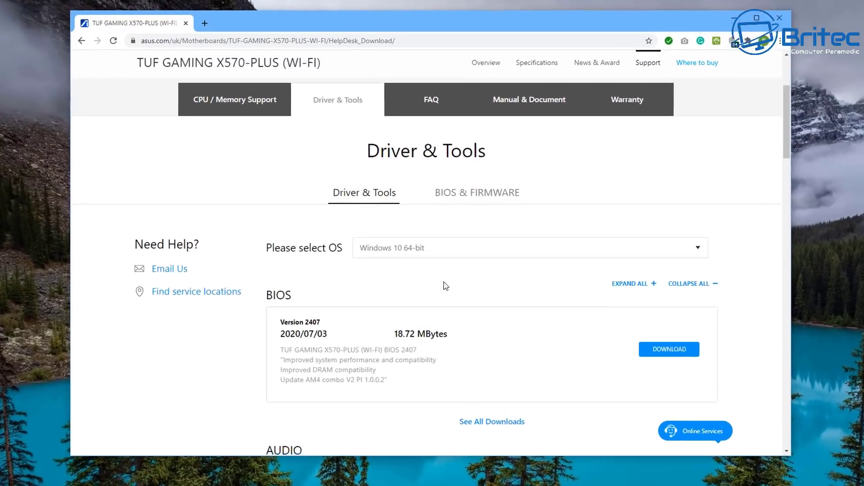
pyautogui.scroll(-7, 417, 270)
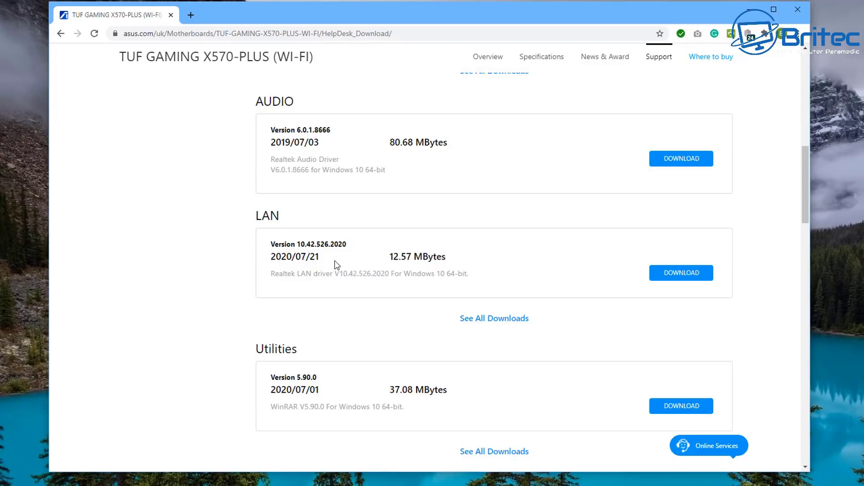
# - List all LAN driver versions and scroll to Wi-Fi driver 21.70.0.6, then reopen Device Manager
pyautogui.click(480, 318)
pyautogui.scroll(-8, 485, 320)
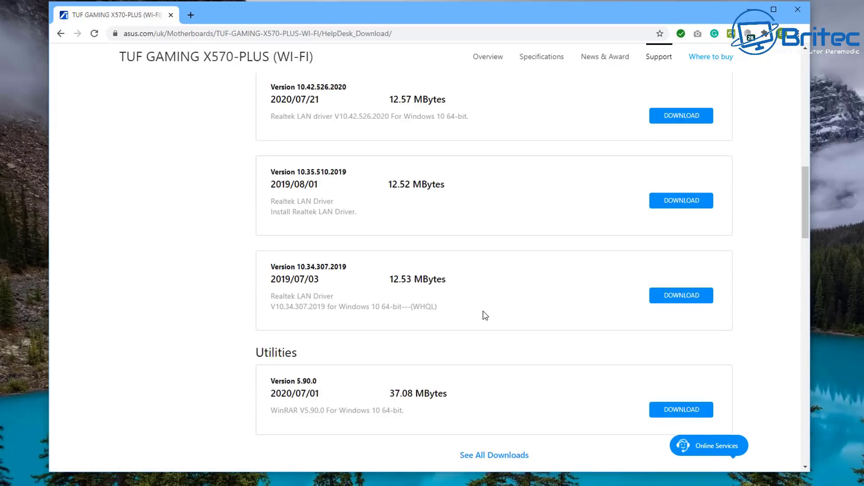
pyautogui.scroll(-2, 484, 315)
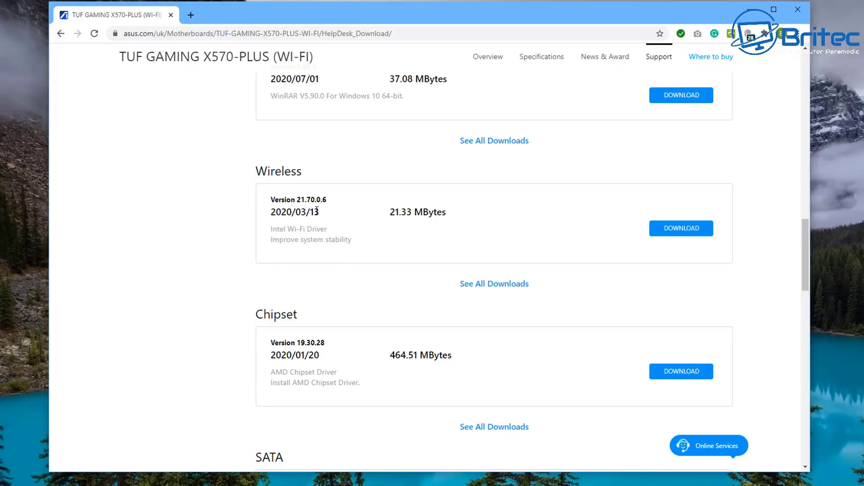
pyautogui.press('super+x')
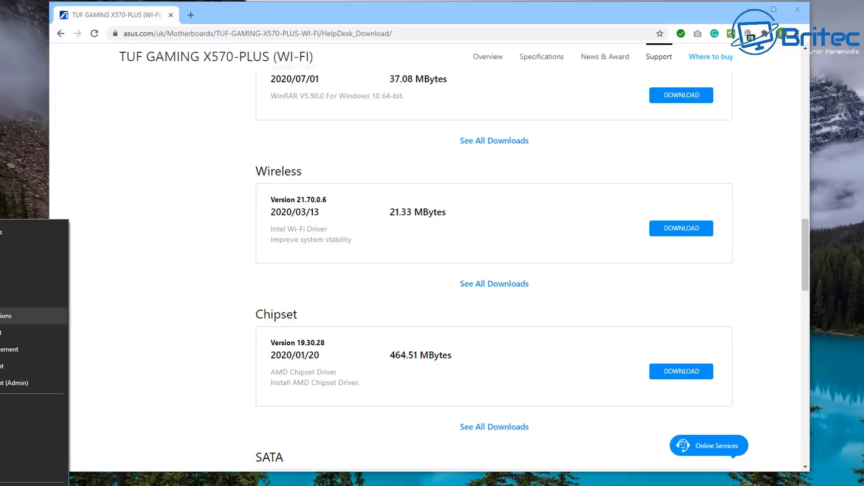
pyautogui.click(37, 297)
# - Check the Intel Wireless-AC 9260's driver: Microsoft 21.10.2.2 from 13/05/2019, then minimize Device Manager
pyautogui.moveTo(233, 9); pyautogui.dragTo(518, 110)
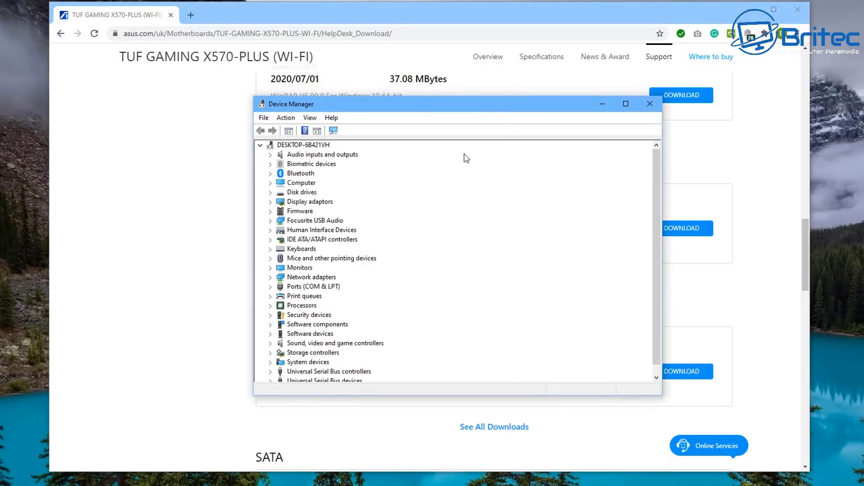
pyautogui.click(271, 278)
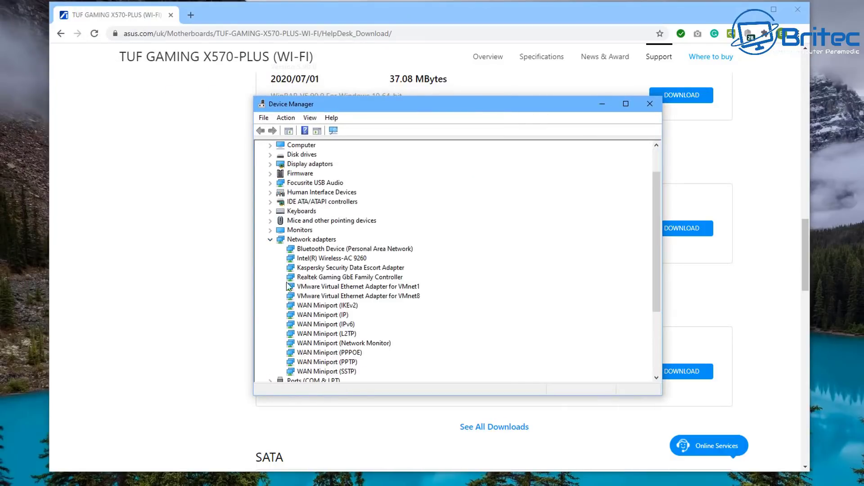
pyautogui.rightClick(338, 258)
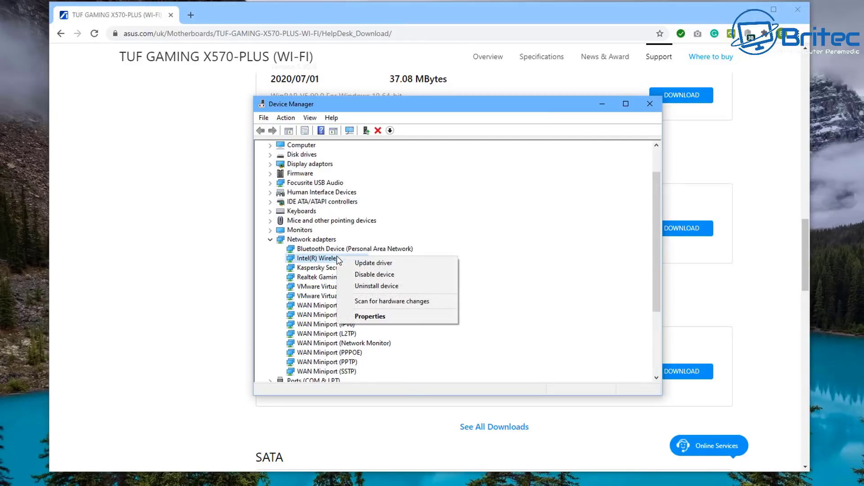
pyautogui.click(373, 316)
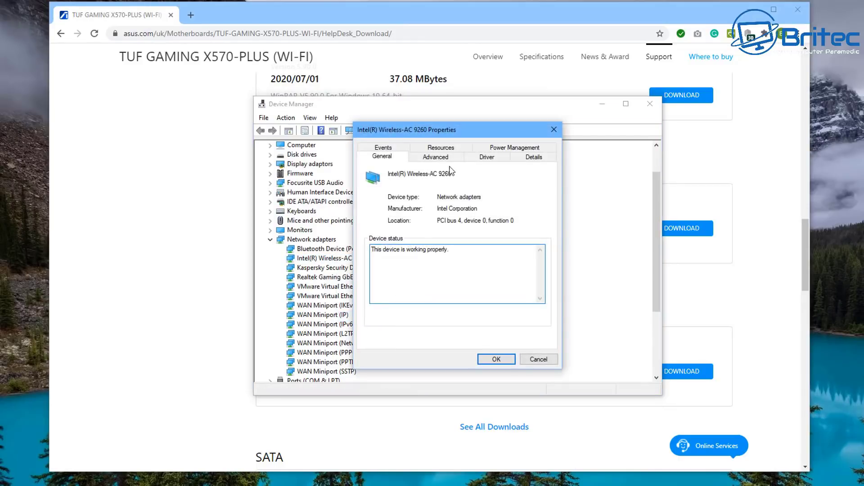
pyautogui.click(488, 159)
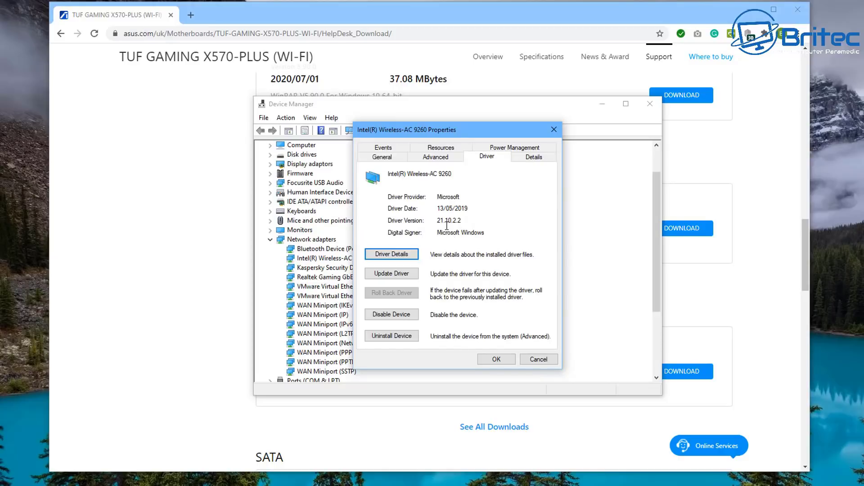
pyautogui.click(559, 132)
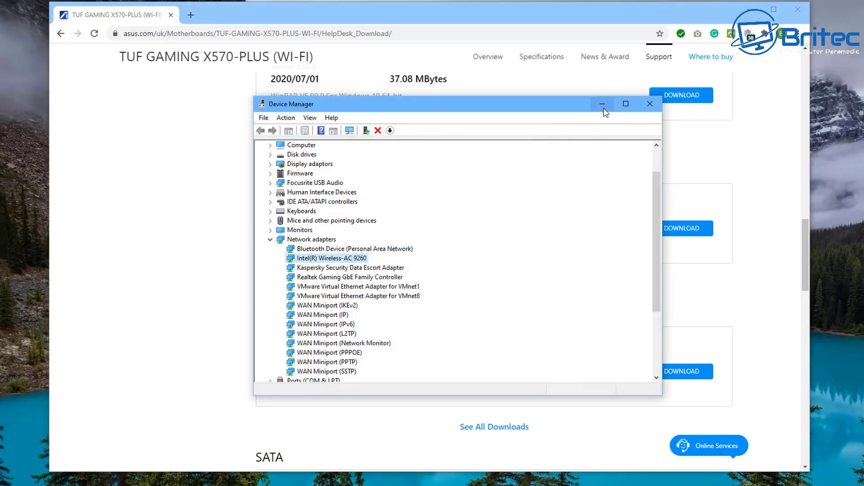
pyautogui.click(602, 103)
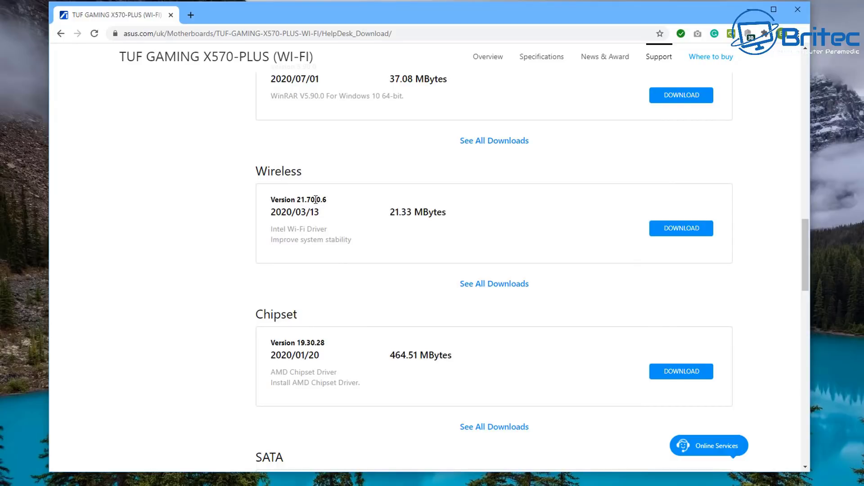
# - Confirm the Realtek Gaming GbE controller runs driver 10.35.510.2019, then minimize Device Manager
pyautogui.scroll(7, 378, 259)
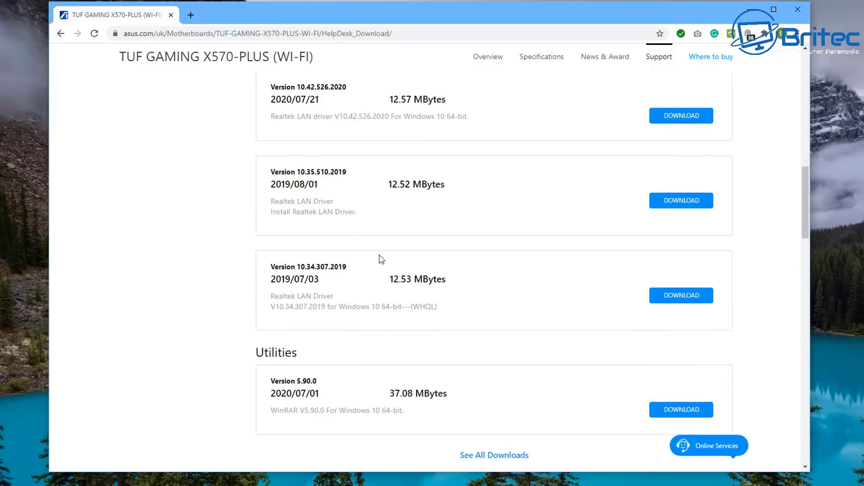
pyautogui.scroll(2, 381, 259)
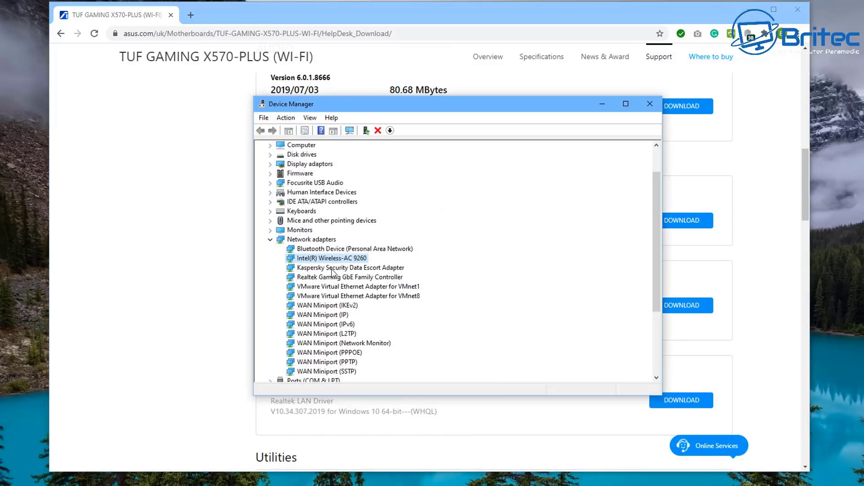
pyautogui.click(329, 278)
pyautogui.rightClick(329, 278)
pyautogui.click(360, 336)
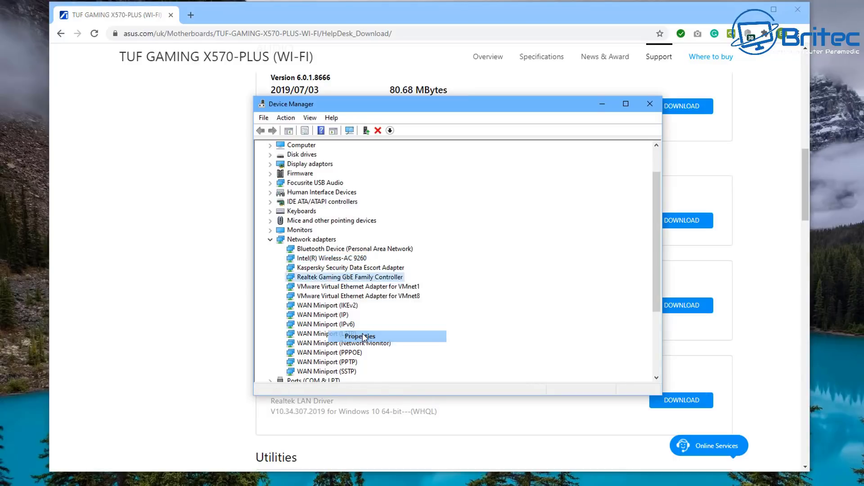
pyautogui.click(486, 157)
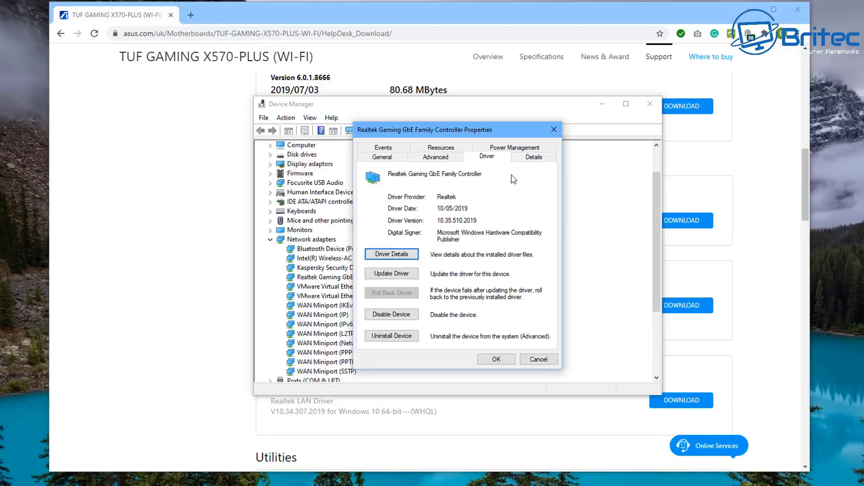
pyautogui.click(554, 130)
pyautogui.click(603, 104)
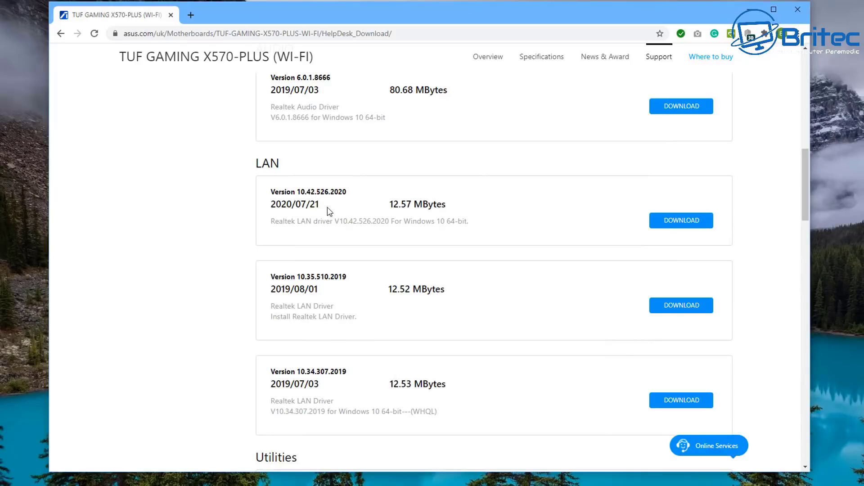
# - Download LAN driver 10.42.526.2020 and Wi-Fi driver 21.70.0.6, then open the LAN driver zip
pyautogui.click(682, 222)
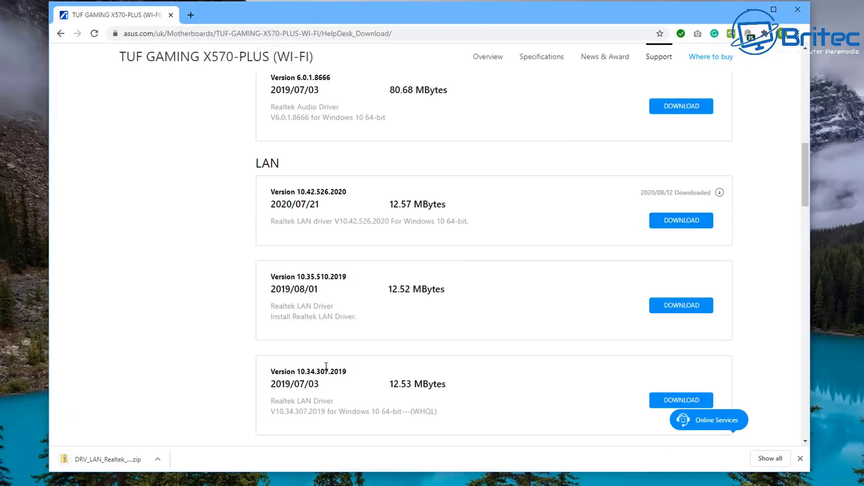
pyautogui.scroll(-3, 619, 342)
pyautogui.scroll(-5, 619, 341)
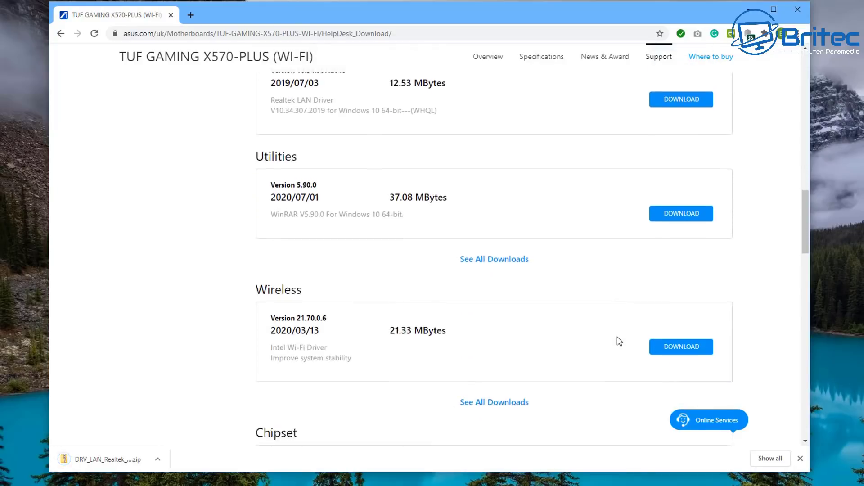
pyautogui.click(676, 284)
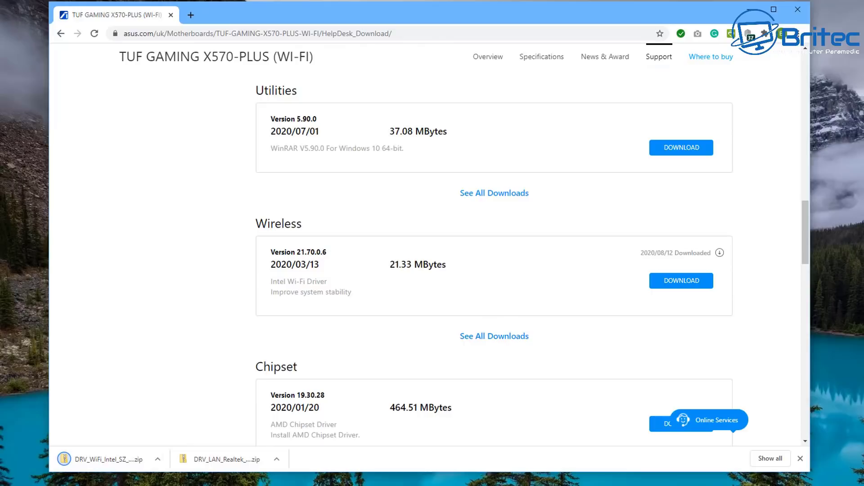
pyautogui.click(219, 459)
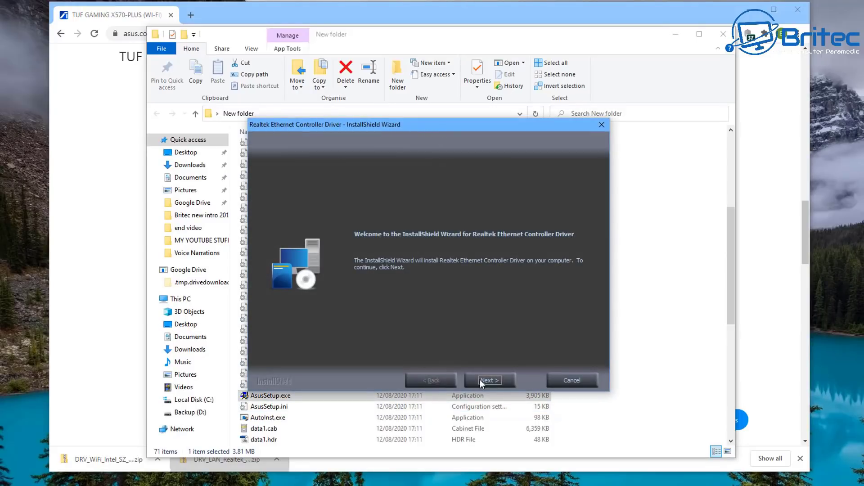
# - Install the Realtek Ethernet Controller Driver through the wizard, then run the Intel Wi-Fi AsusSetup.exe
pyautogui.click(494, 379)
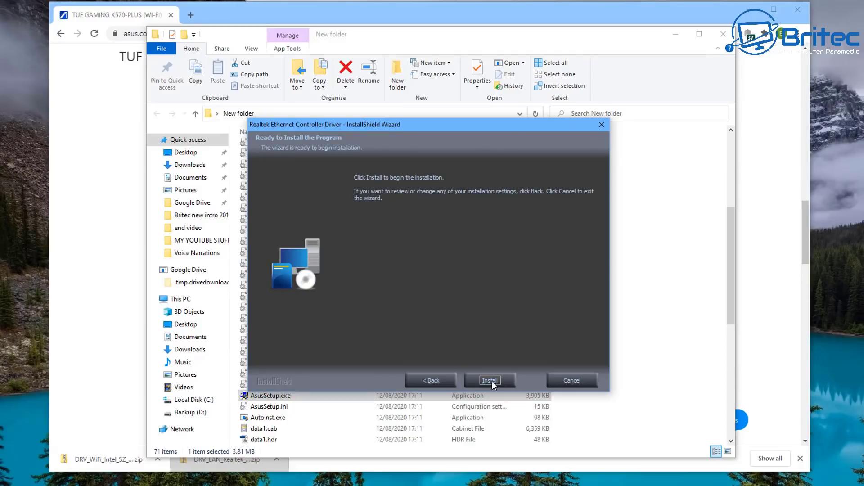
pyautogui.click(492, 381)
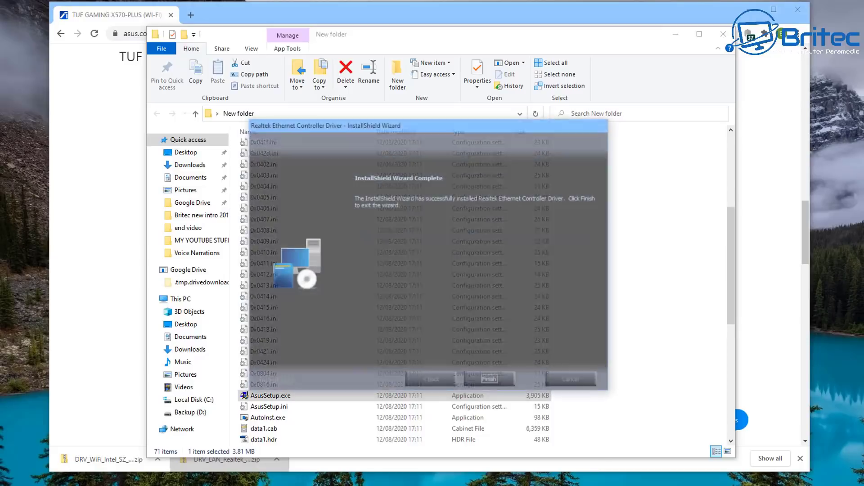
pyautogui.click(489, 381)
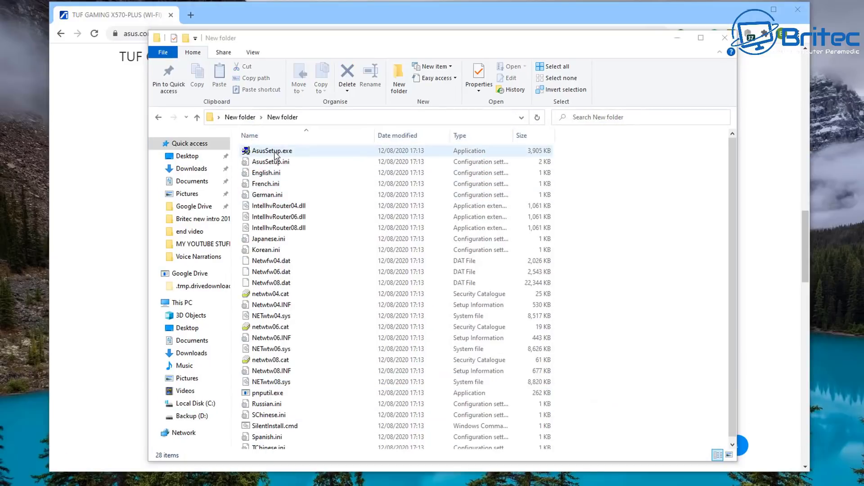
pyautogui.doubleClick(273, 151)
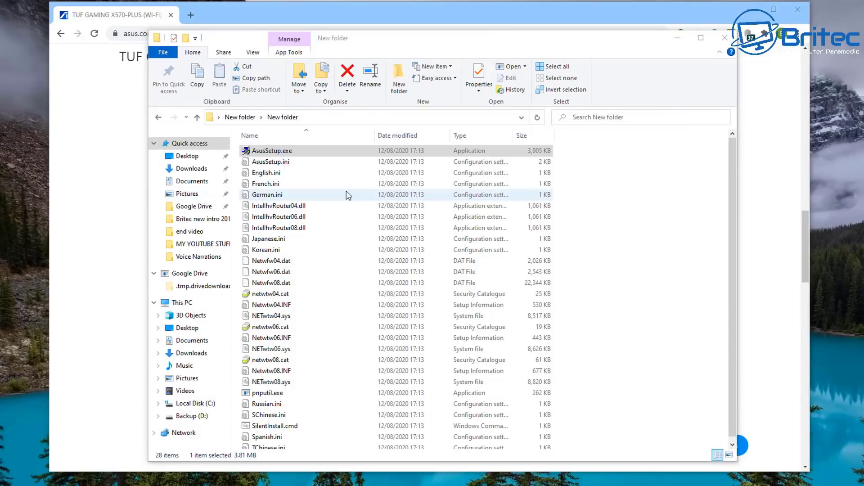
# - Close the Intel driver folder and download the AMD chipset driver from the ASUS page
pyautogui.scroll(-1, 586, 297)
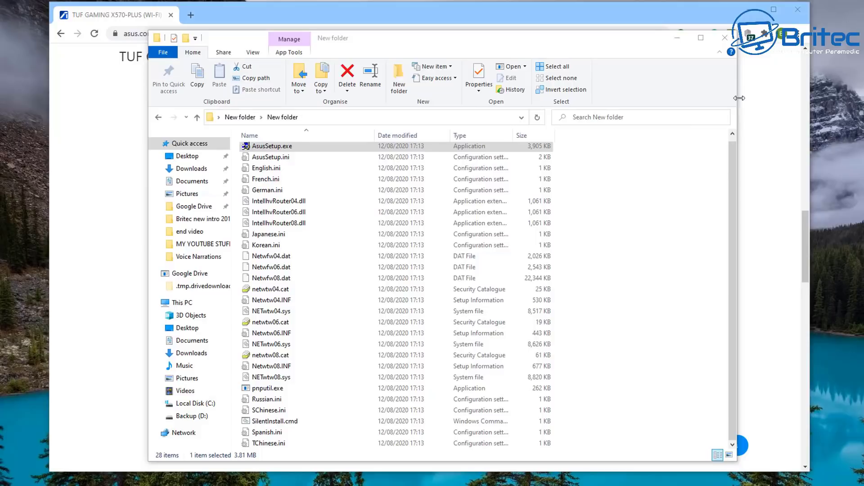
pyautogui.click(725, 37)
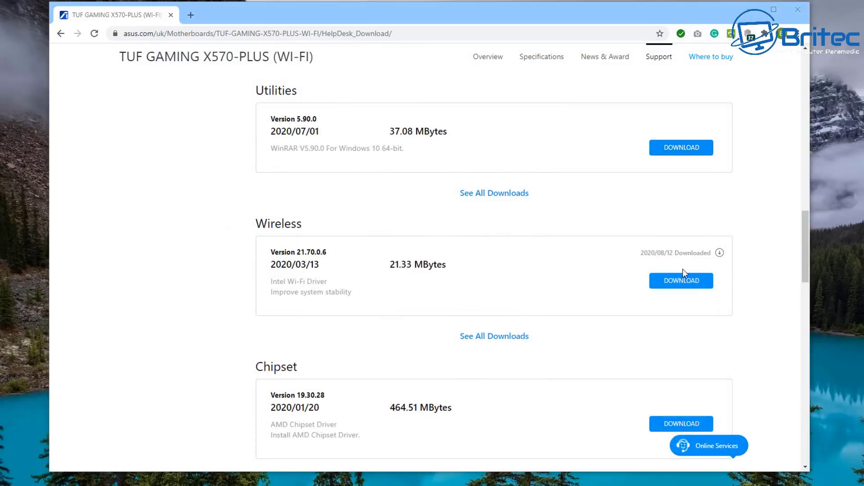
pyautogui.click(687, 430)
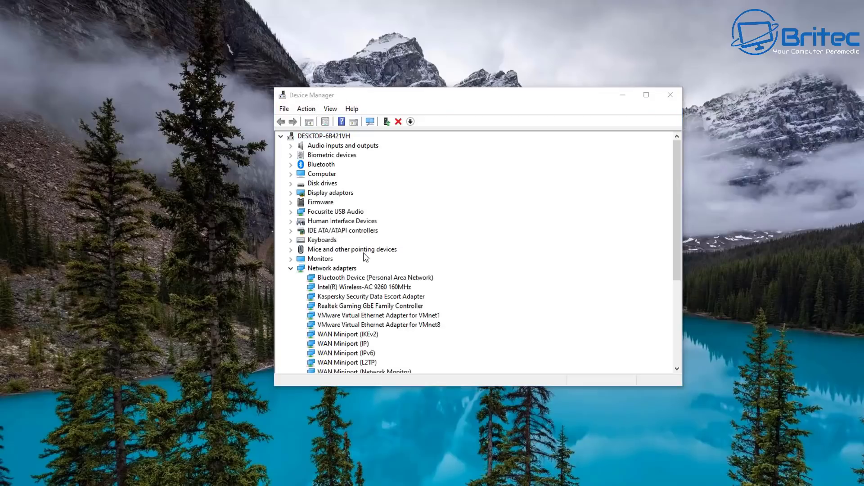
# - Verify the Realtek Gaming GbE adapter now reports driver version 10.42.526.2020
pyautogui.click(339, 308)
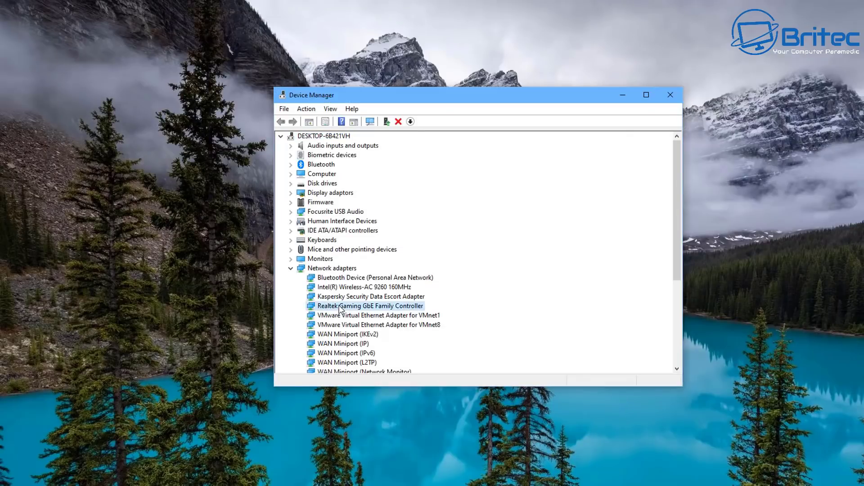
pyautogui.rightClick(339, 306)
pyautogui.click(384, 365)
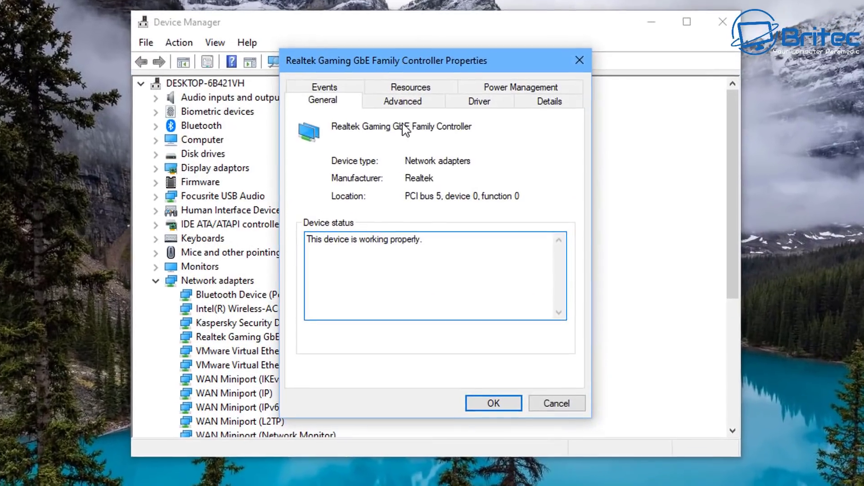
pyautogui.click(509, 153)
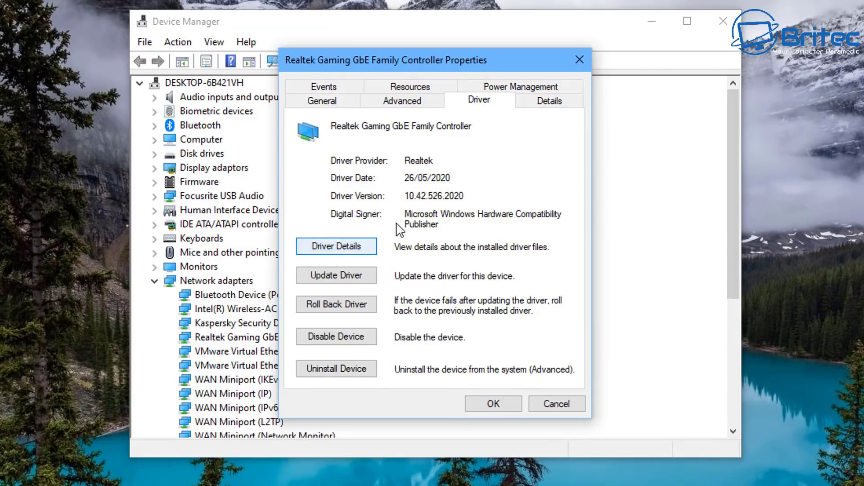
pyautogui.moveTo(468, 197); pyautogui.dragTo(402, 197)
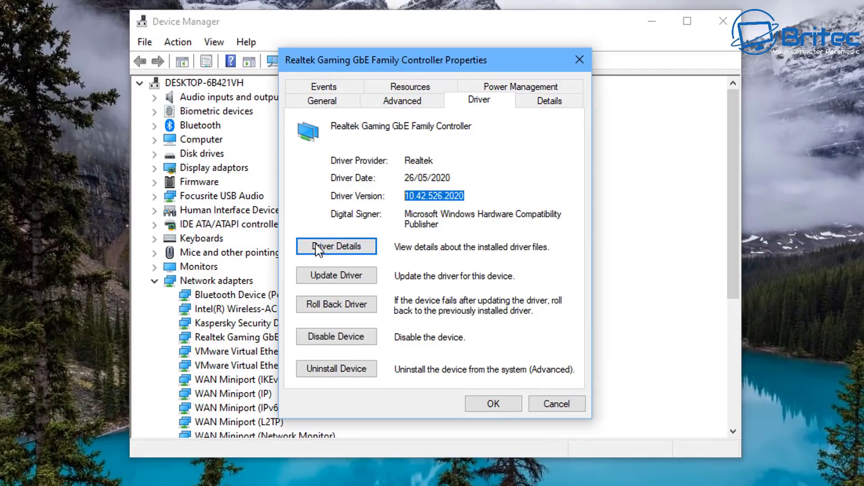
pyautogui.click(579, 61)
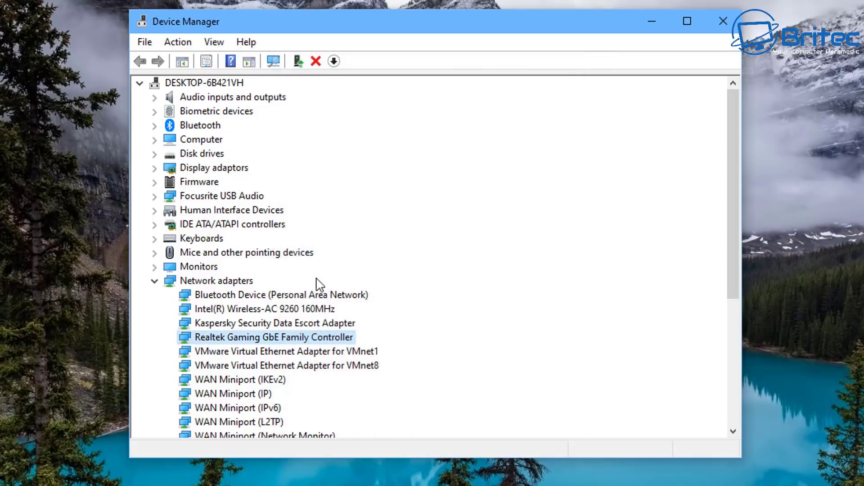
# - Verify the Intel Wireless-AC 9260 reports the new 21.70.0.6 driver, then close Device Manager
pyautogui.rightClick(255, 313)
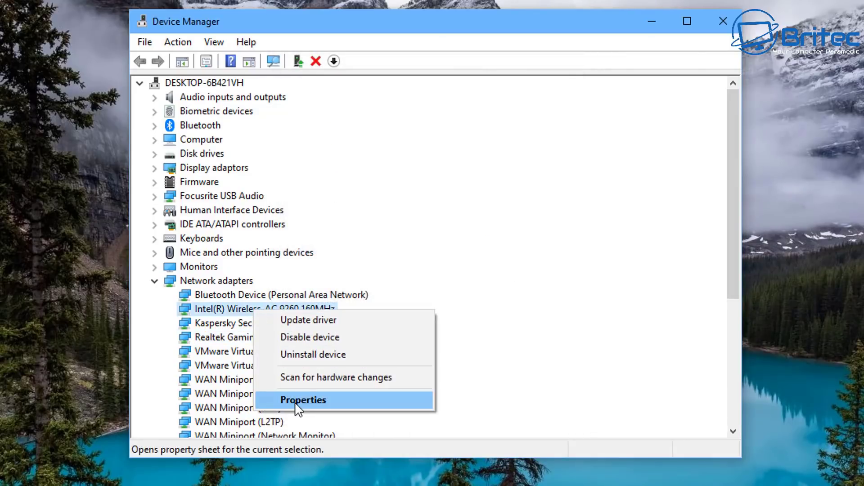
pyautogui.click(306, 399)
pyautogui.click(482, 103)
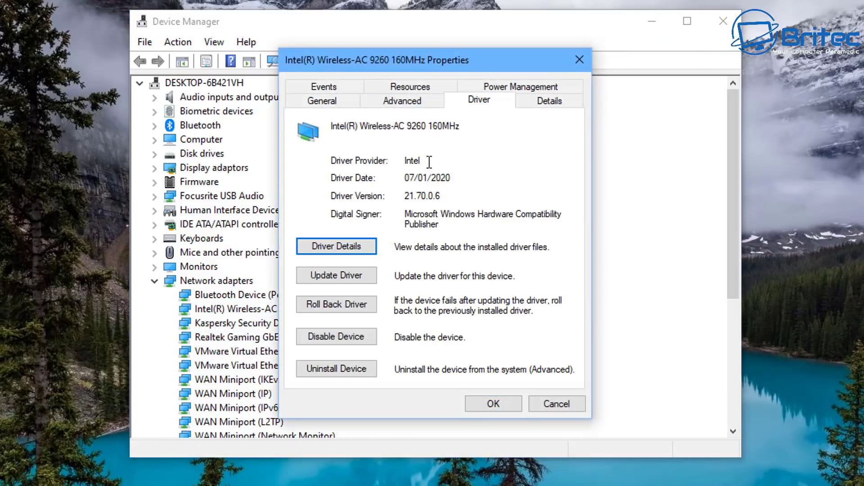
pyautogui.moveTo(453, 177); pyautogui.dragTo(366, 175)
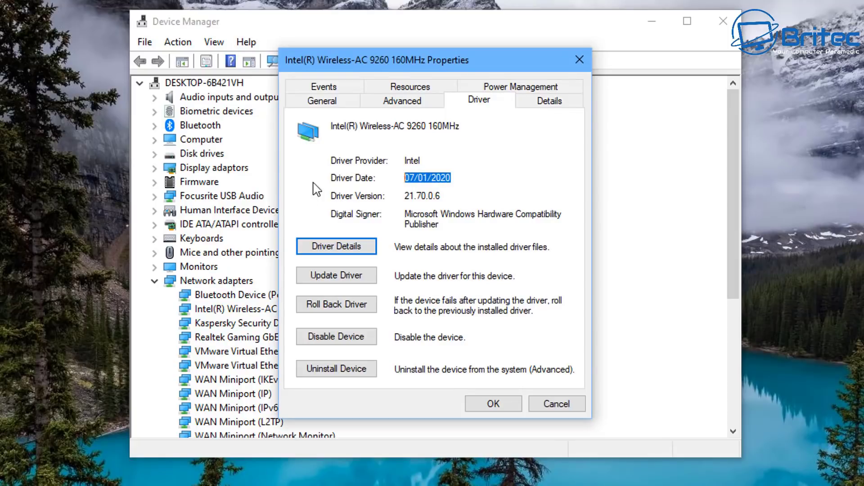
pyautogui.click(594, 61)
pyautogui.click(722, 20)
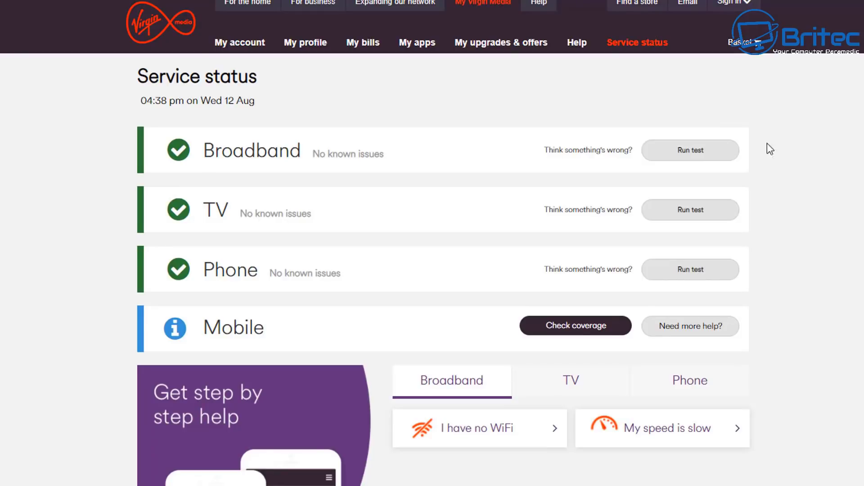
# - Run the Virgin Media broadband service test and the equipment test
pyautogui.click(681, 153)
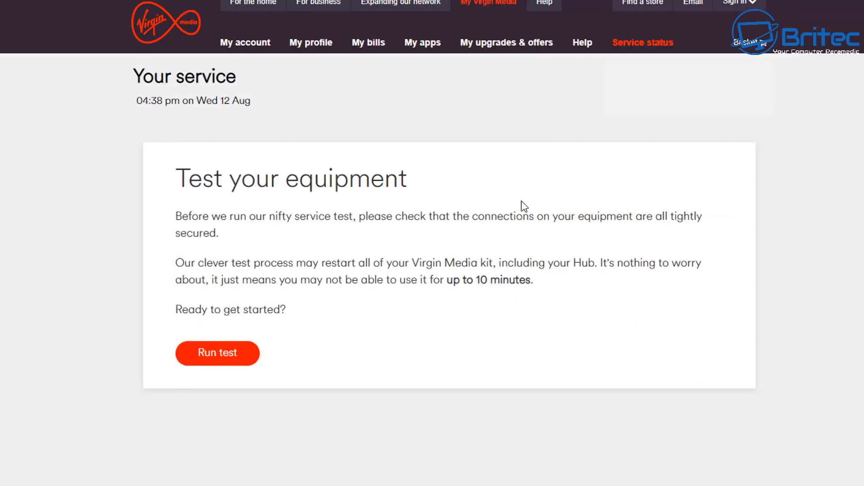
pyautogui.click(238, 357)
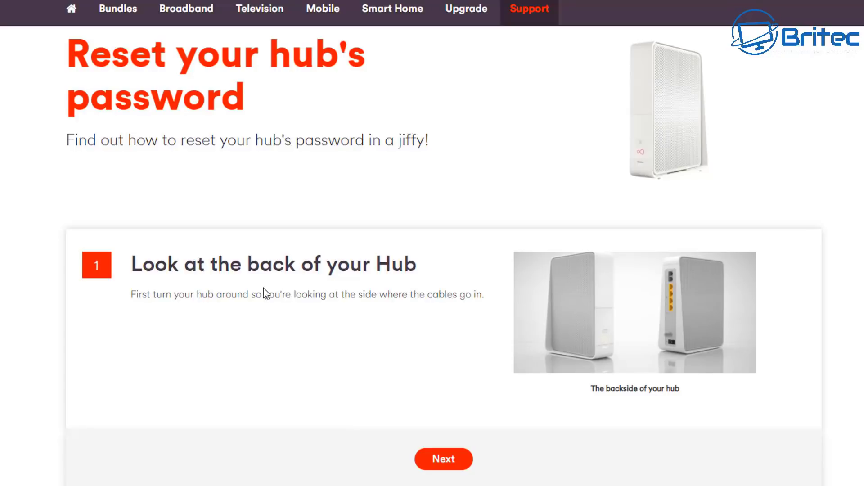
# - Advance the hub password reset guide through the Reset button step to Default passwords
pyautogui.click(439, 459)
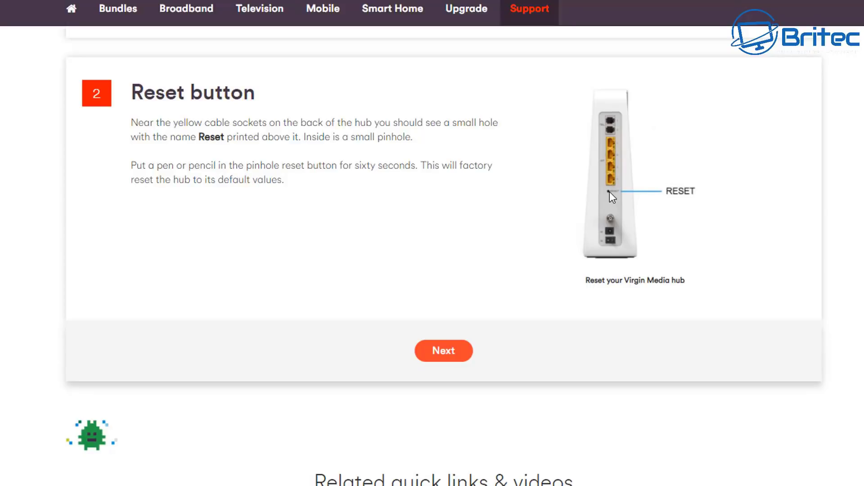
pyautogui.click(455, 353)
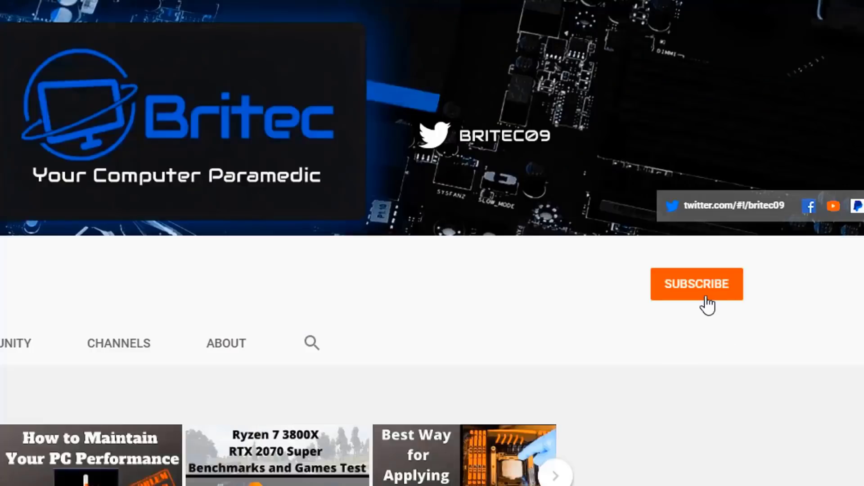
# - Subscribe to the Britec YouTube channel and show its All and Personalized notification options
pyautogui.click(707, 305)
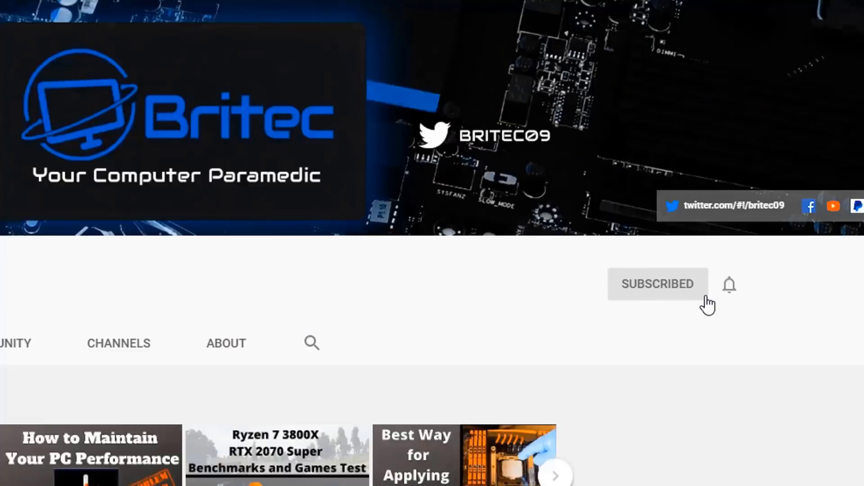
pyautogui.click(730, 288)
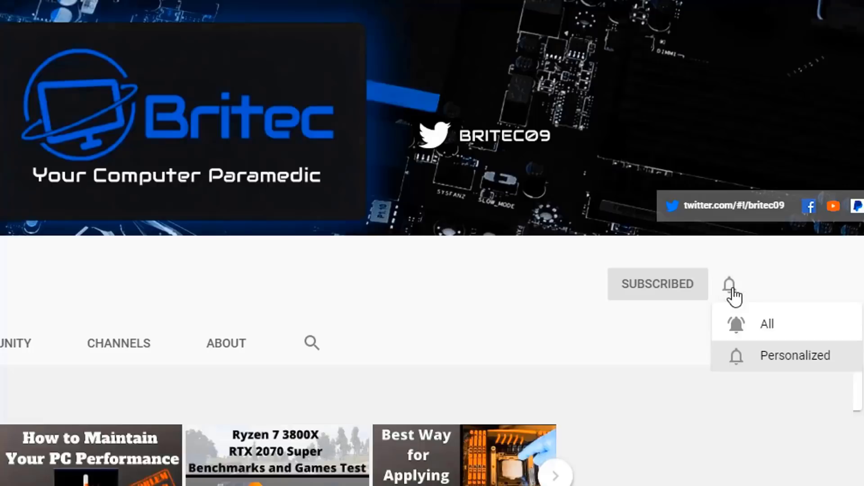